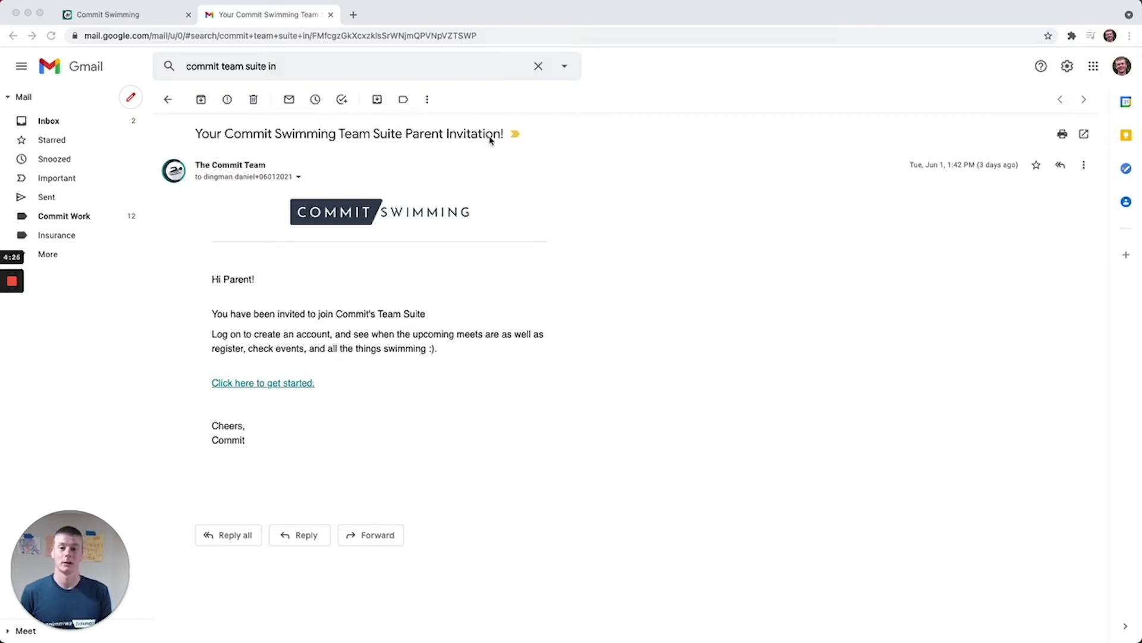
Step: Leave the Gmail invitation and show the Commit Swimming dashboard with its $145.84 open invoice
left_click(231, 304)
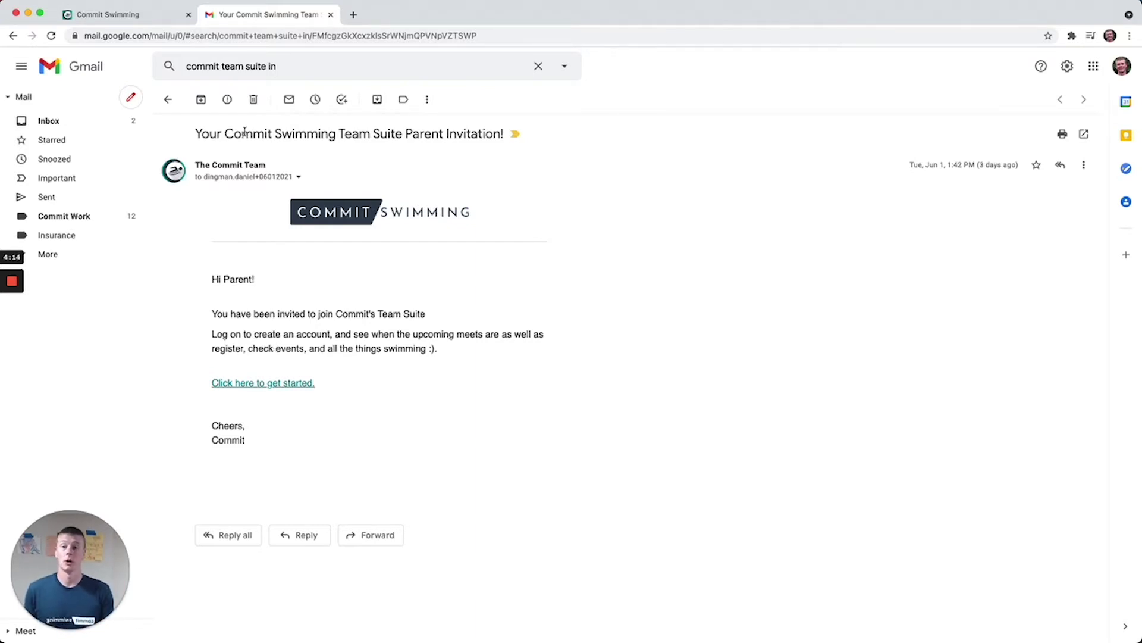
left_click(152, 18)
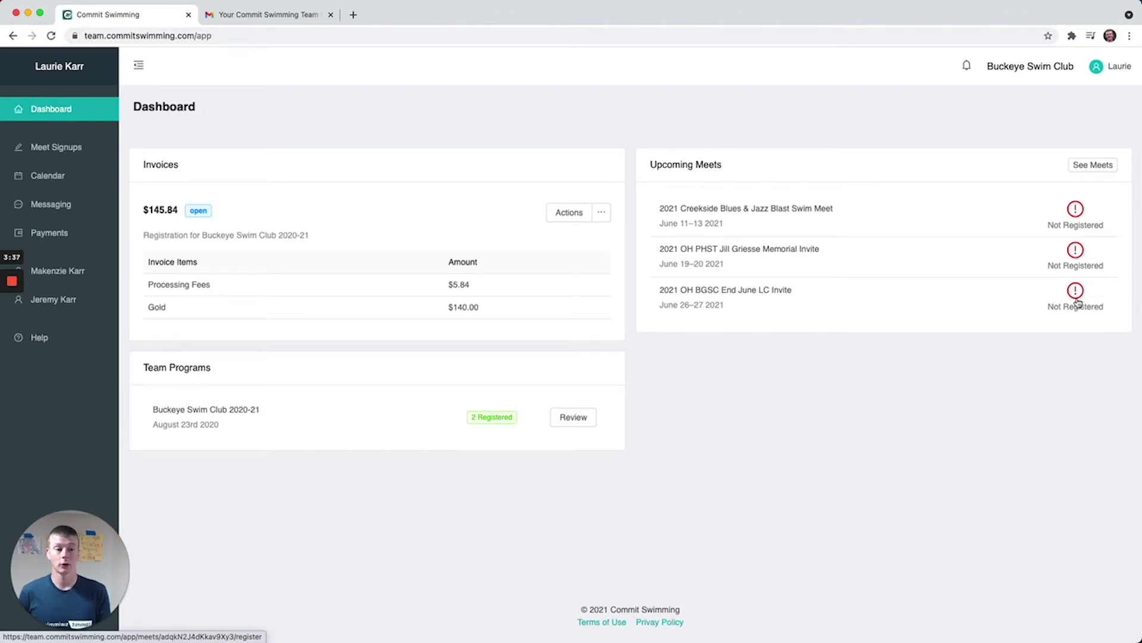
Step: Choose Not Registered beside the 2021 Creekside Blues & Jazz Blast Swim Meet on Upcoming Meets
left_click(1080, 227)
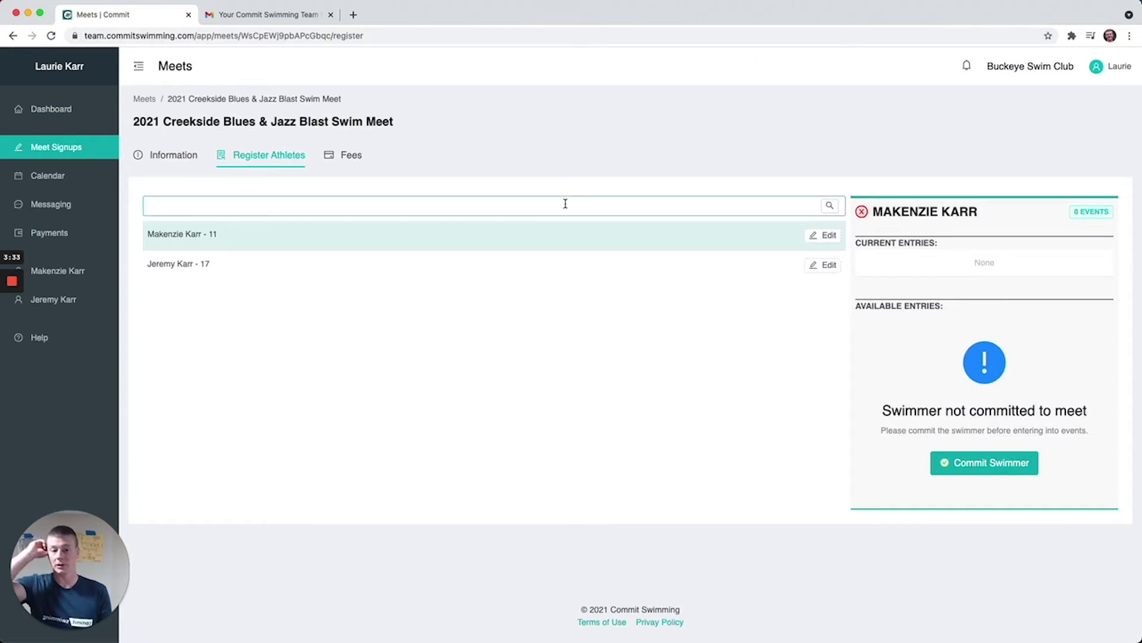
left_click(258, 210)
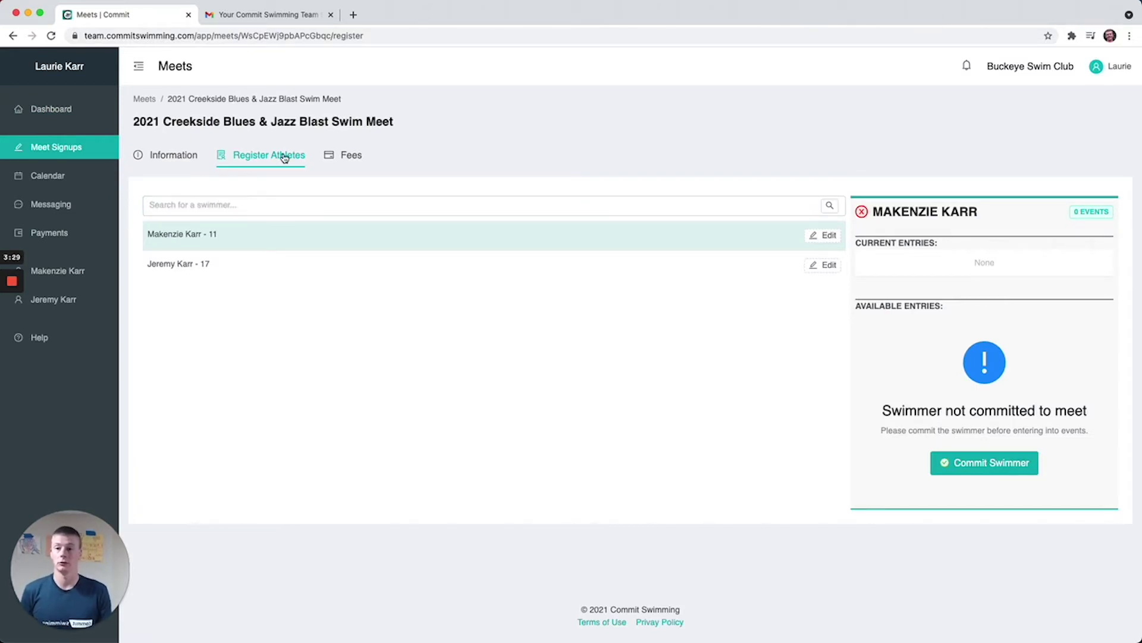
left_click(170, 156)
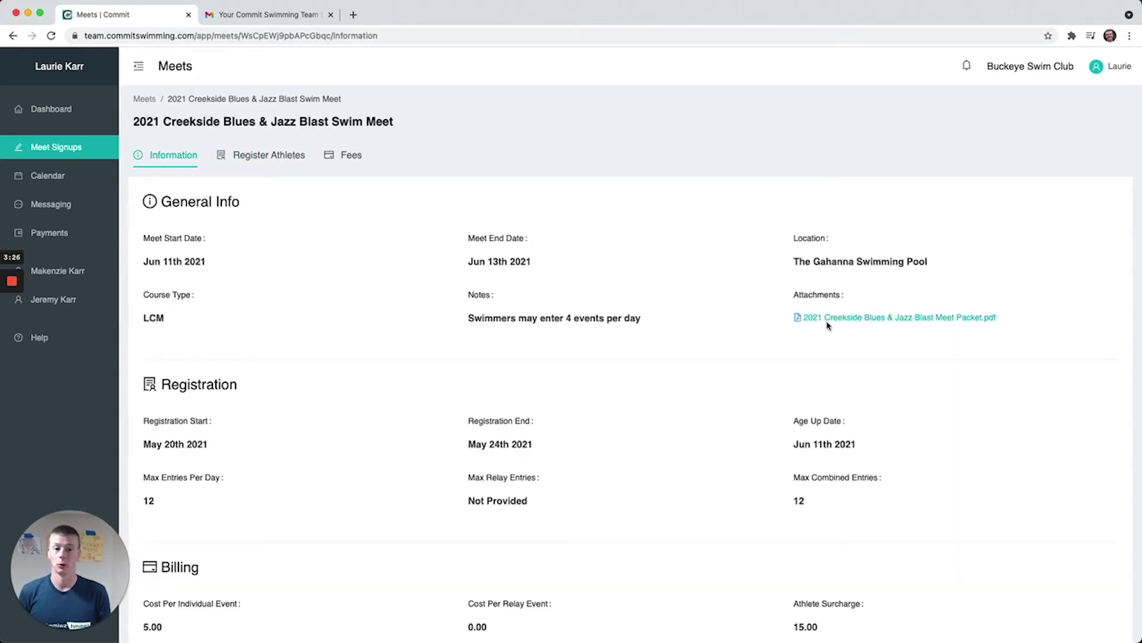
scroll(680, 334, "down", 5)
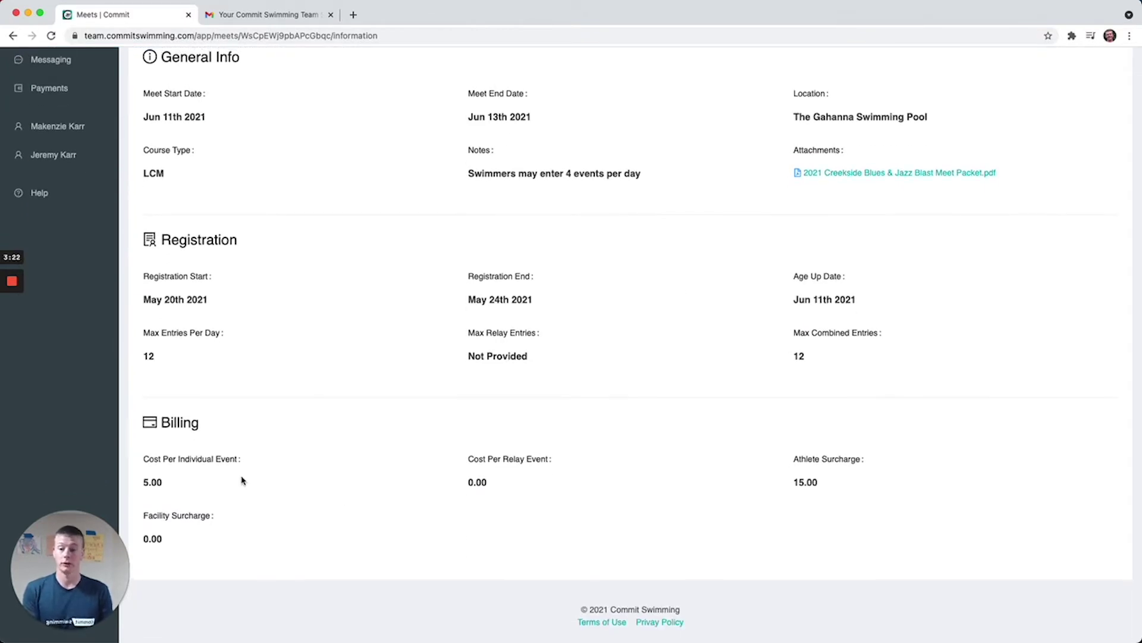
scroll(369, 369, "up", 5)
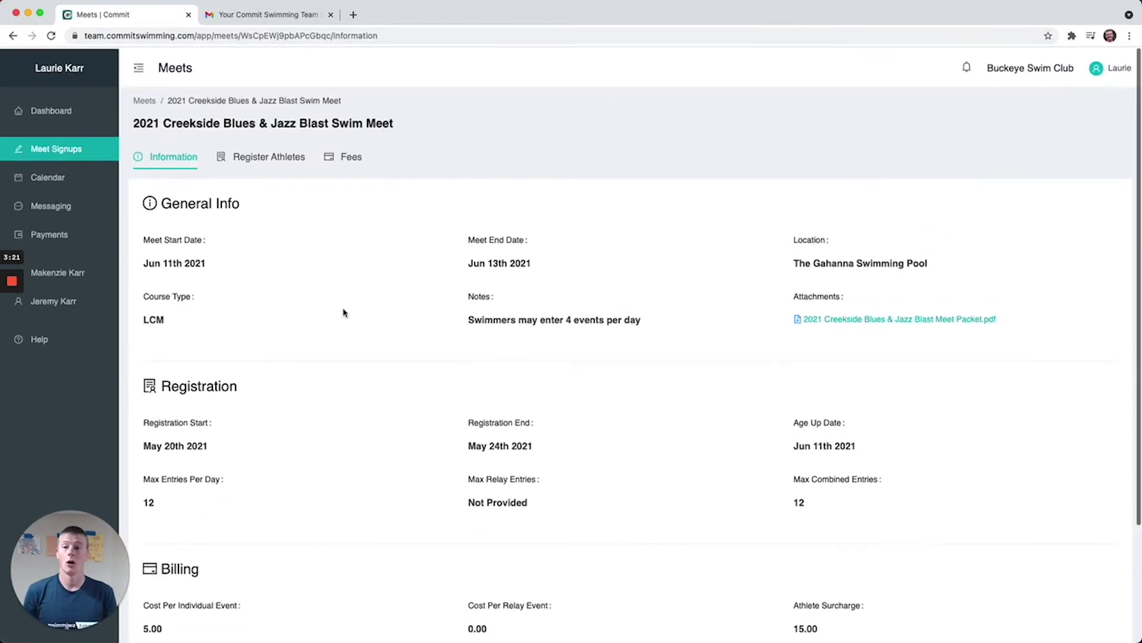
left_click(342, 164)
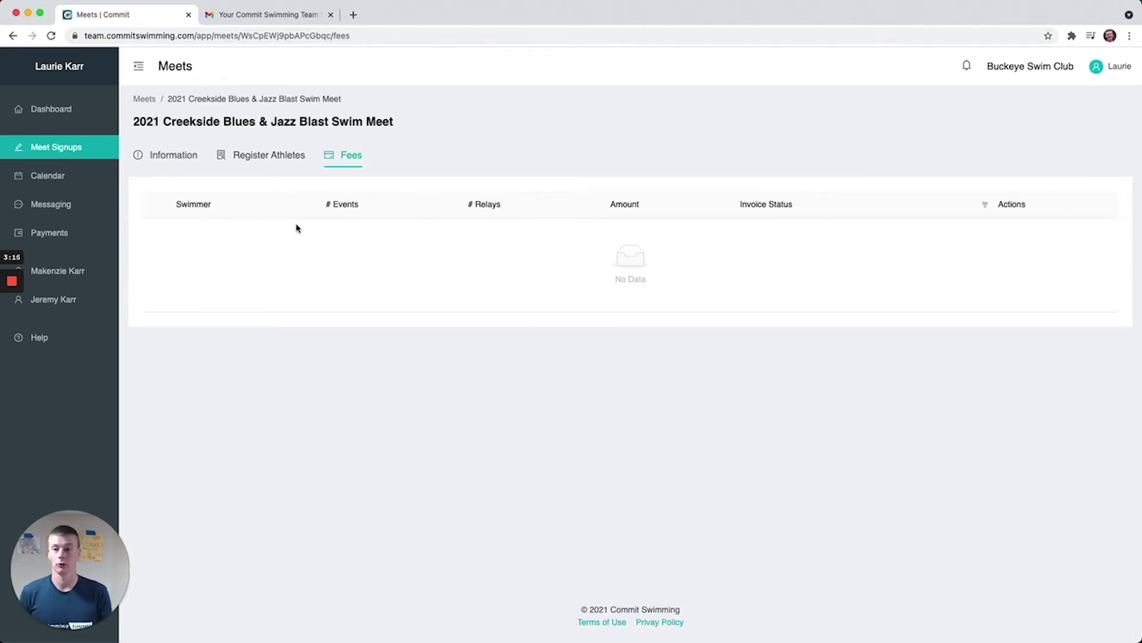
left_click(260, 157)
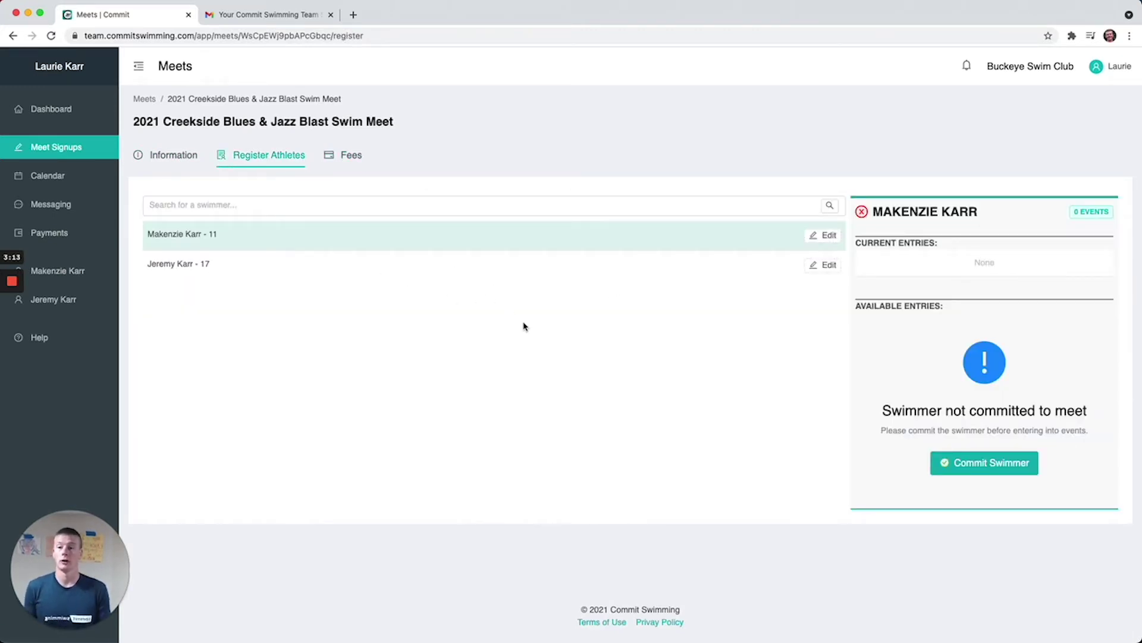
left_click(325, 261)
Step: Commit, then decommit, the 11-year-old swimmer for Creekside, and view the meet's Information tab
left_click(314, 234)
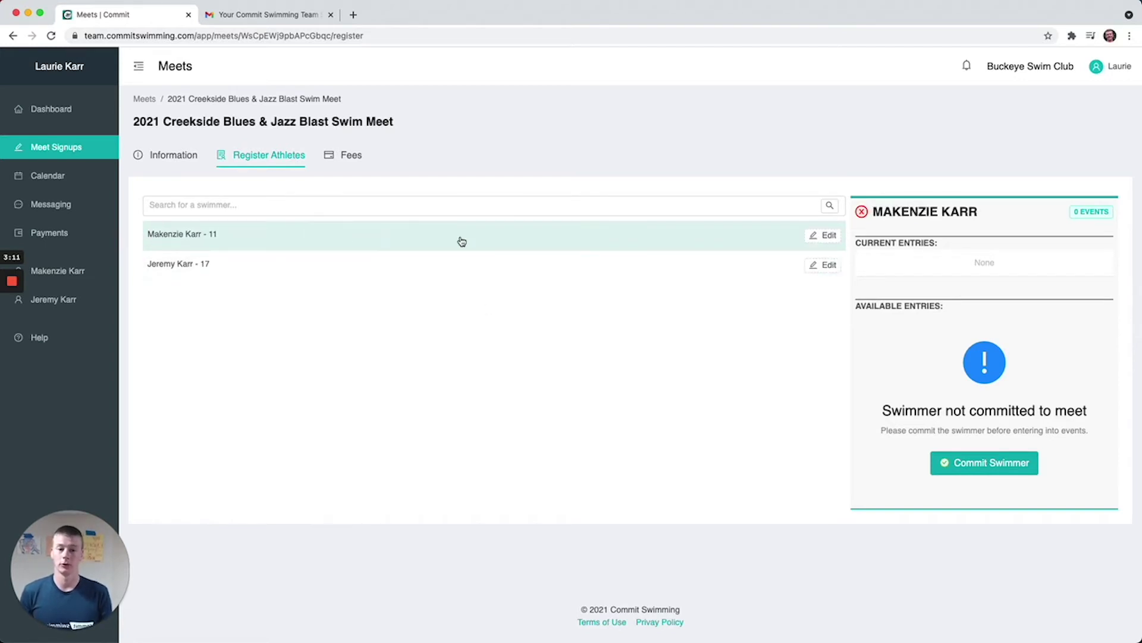
left_click(973, 467)
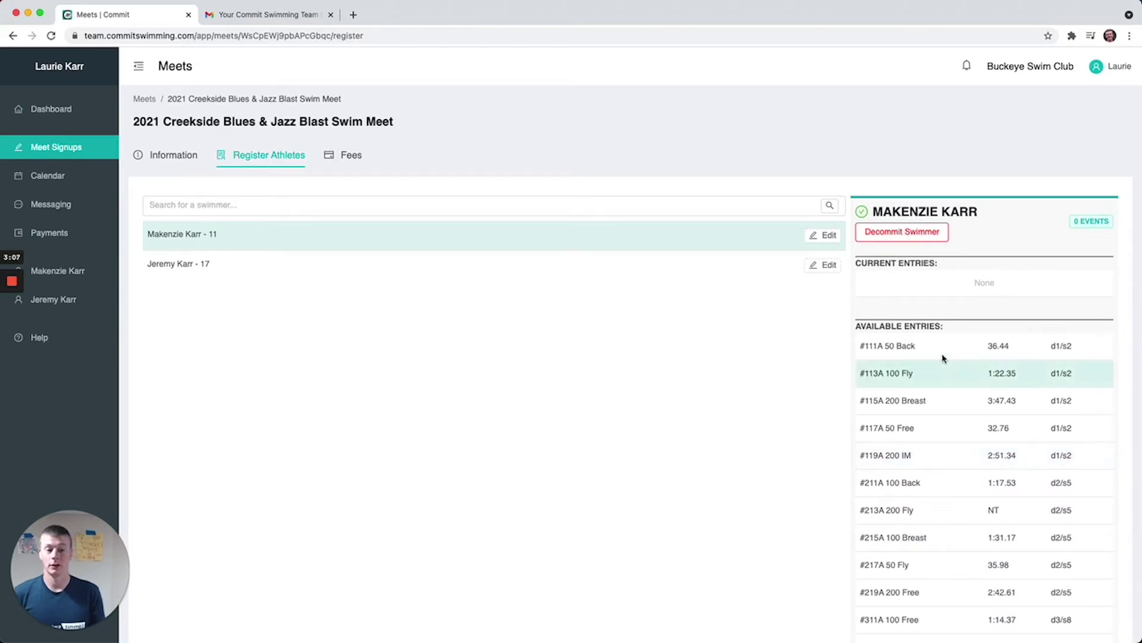
scroll(958, 438, "down", 5)
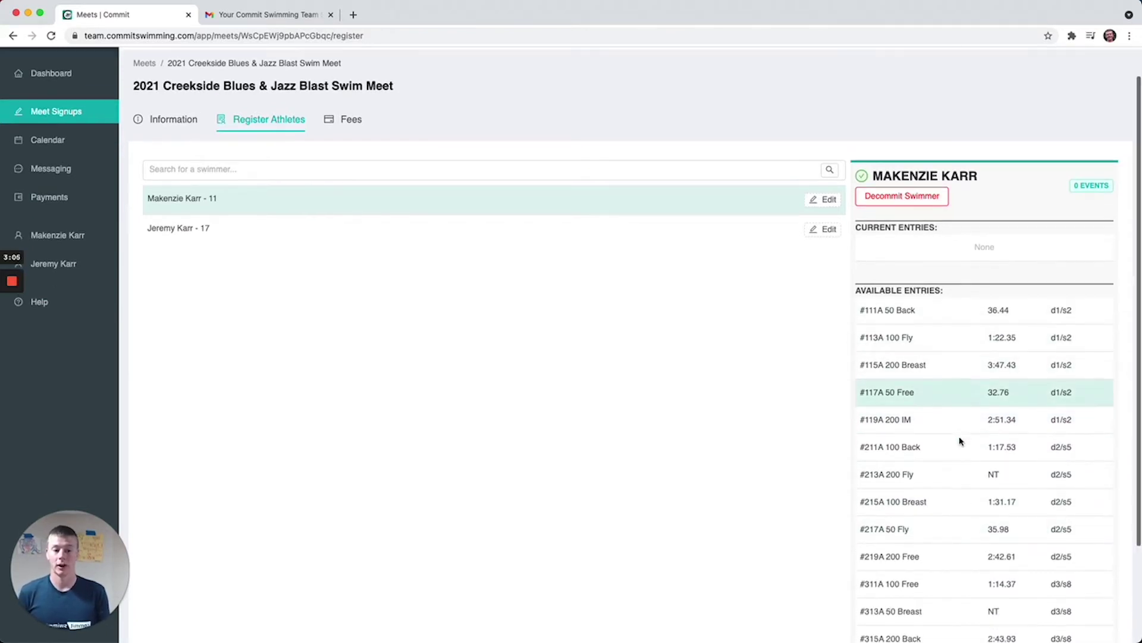
scroll(958, 439, "up", 5)
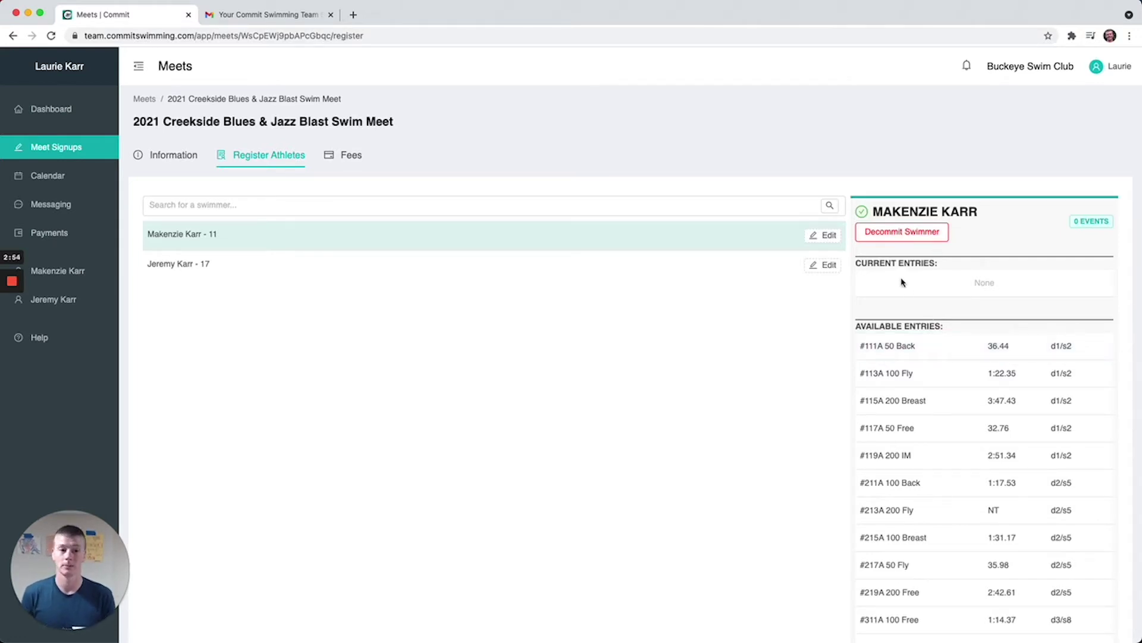
left_click(891, 234)
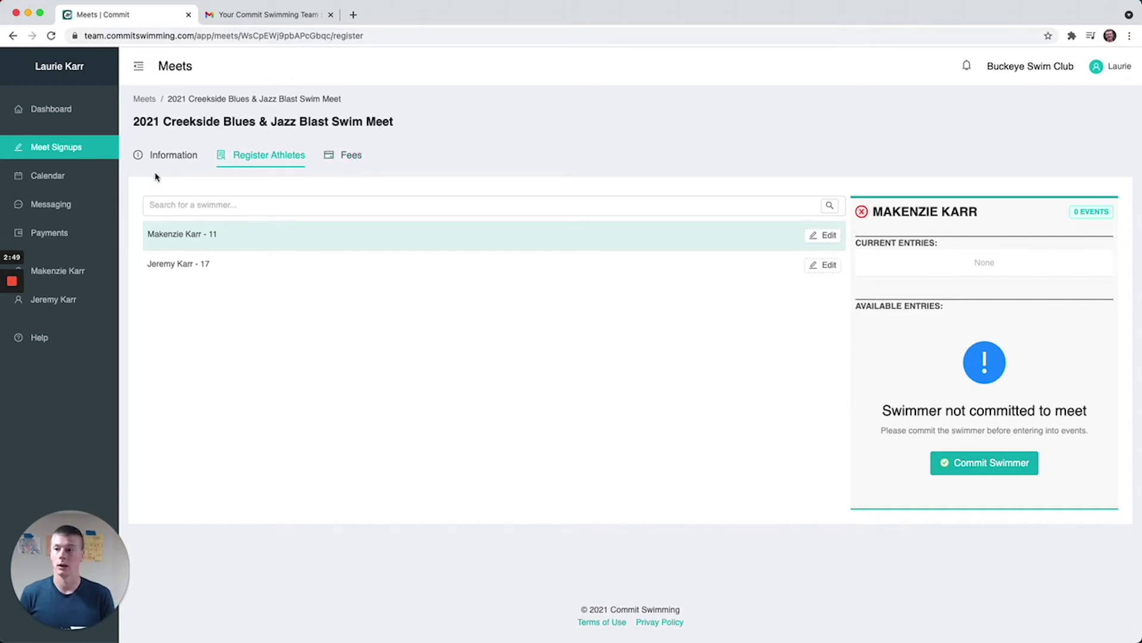
left_click(176, 155)
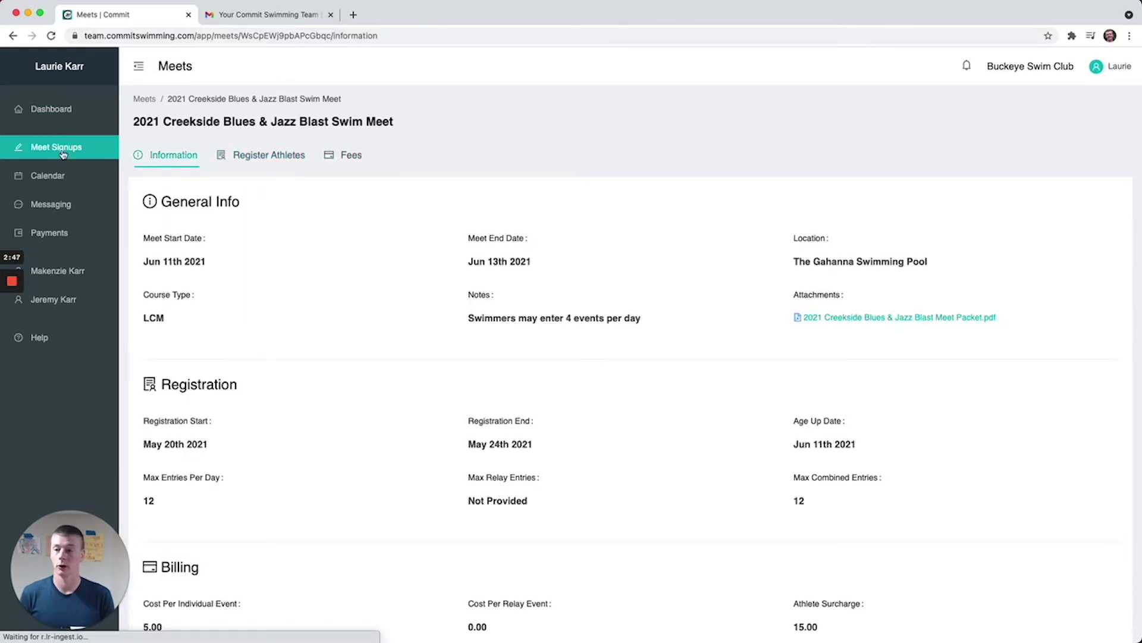
Step: Hide Event, Meet Registration, Program Registration and Practice on the June 2021 team calendar
left_click(45, 179)
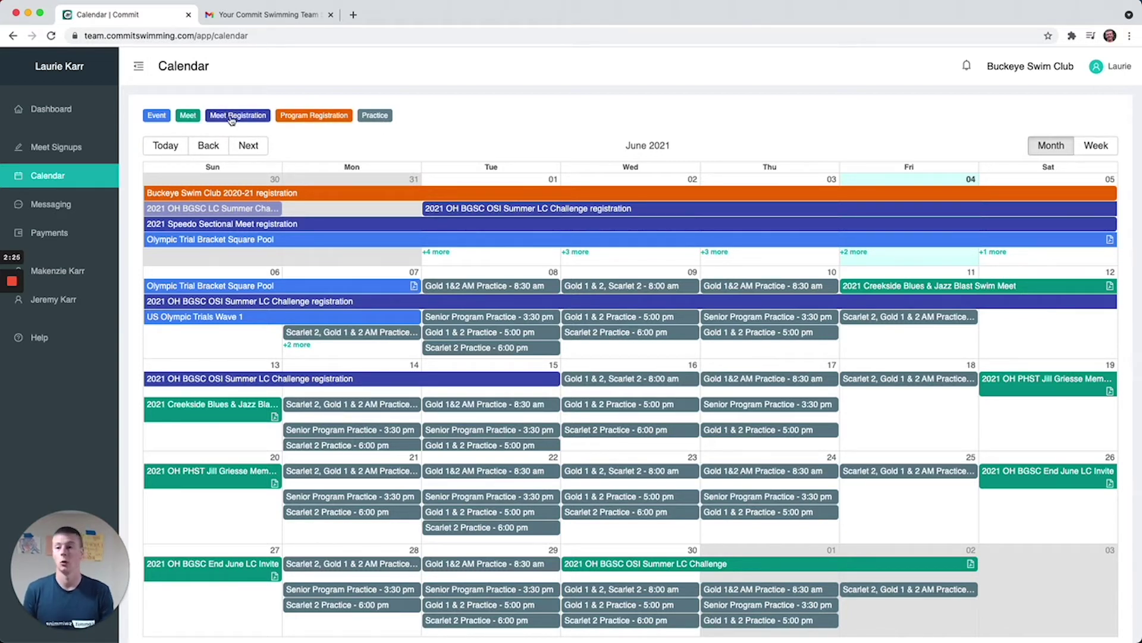
left_click(157, 115)
left_click(237, 115)
left_click(314, 115)
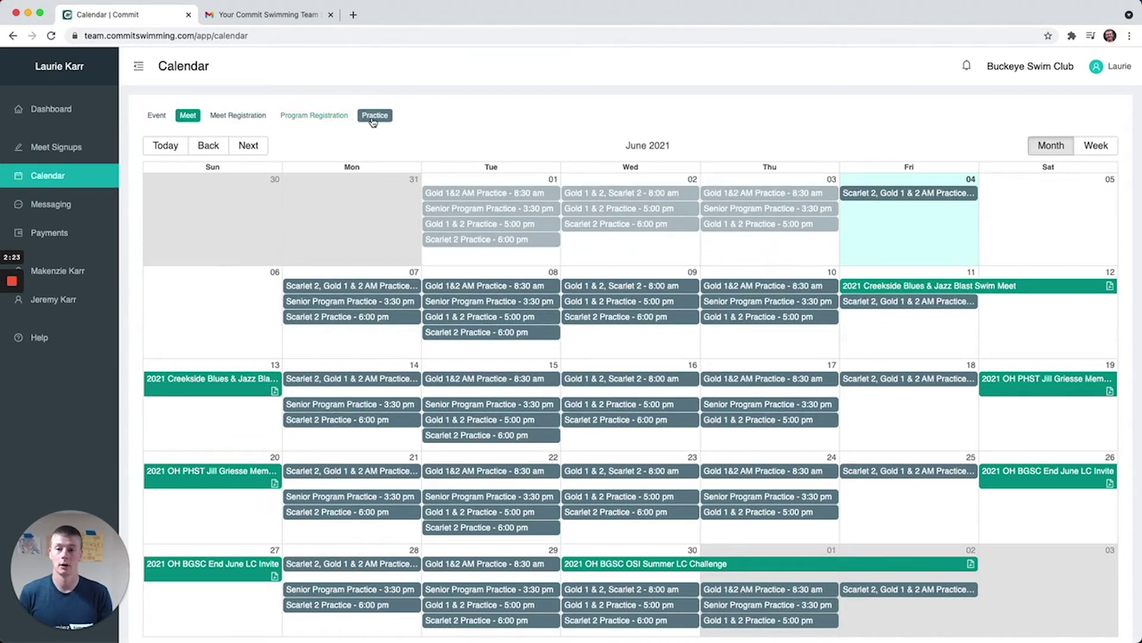
left_click(374, 115)
left_click(250, 147)
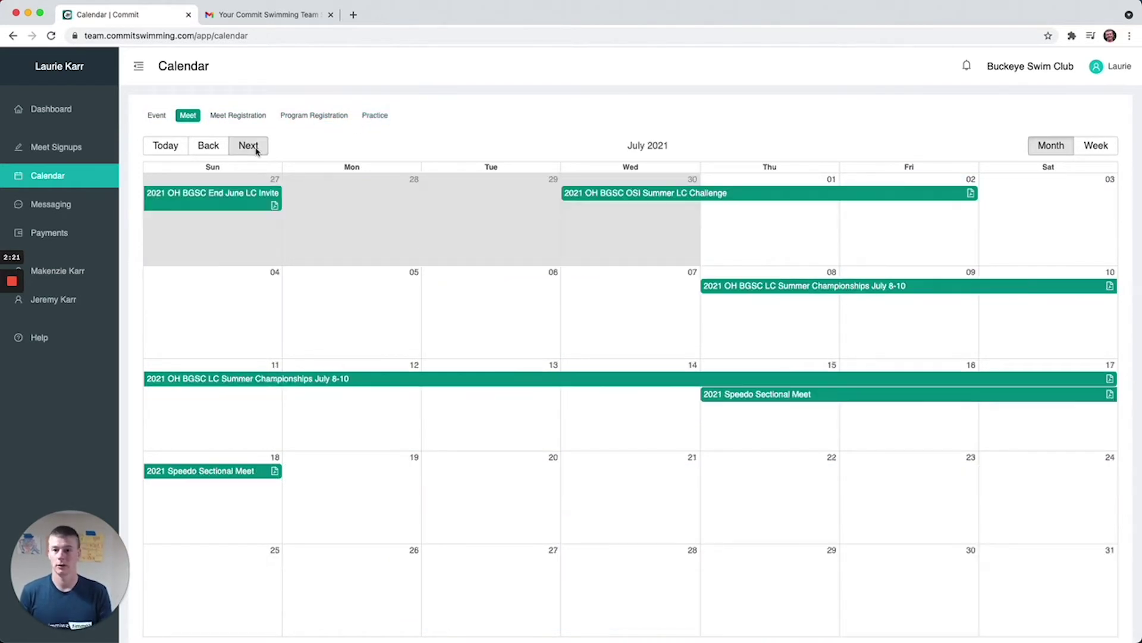
left_click(208, 148)
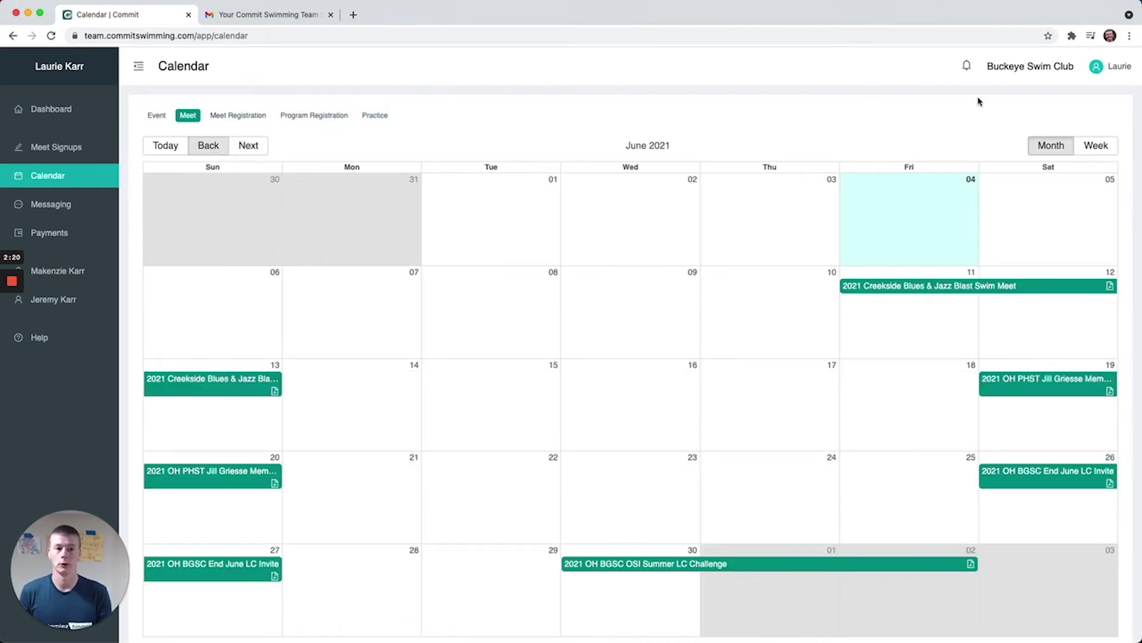
Step: Show practices in week view for June 13–19 and open Monday's 8:00 AM practice
left_click(1094, 149)
left_click(266, 145)
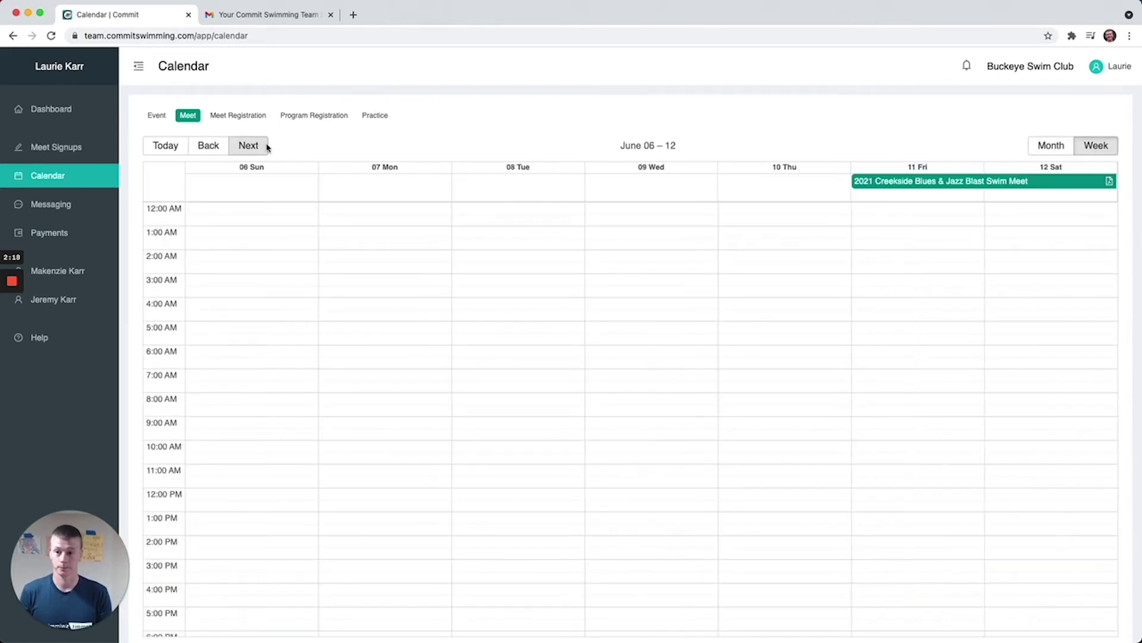
left_click(267, 147)
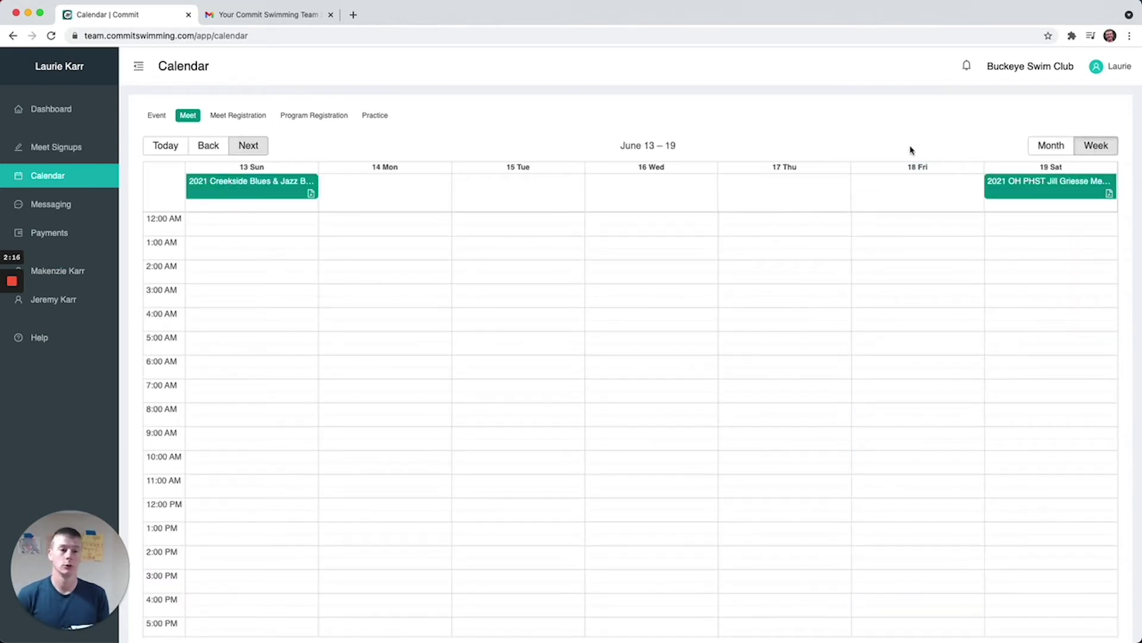
left_click(375, 116)
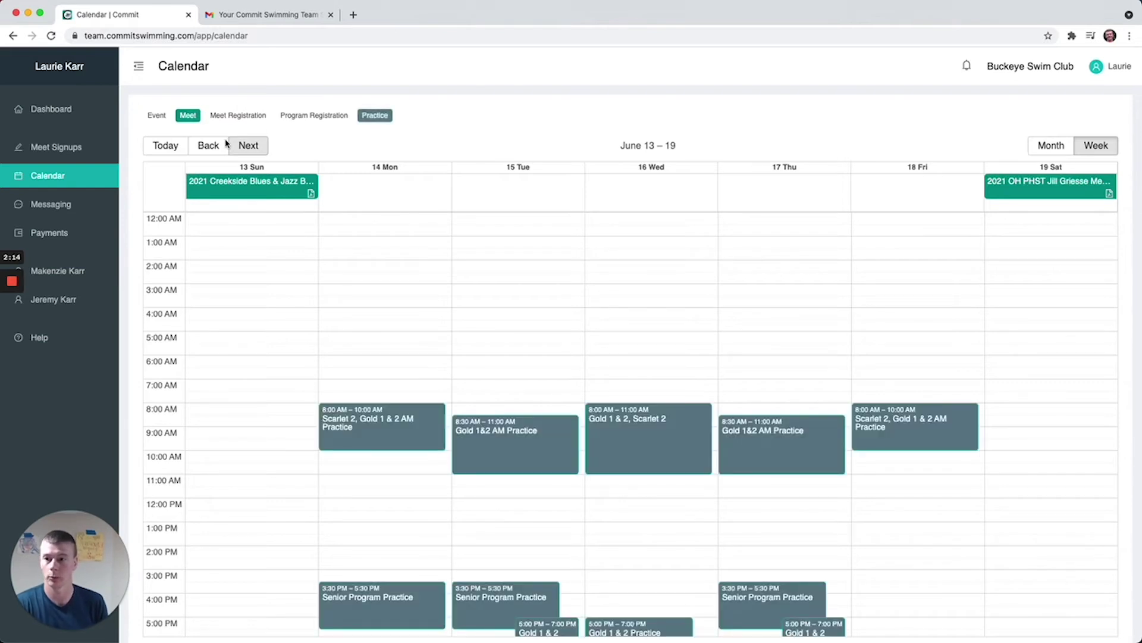
scroll(381, 430, "down", 2)
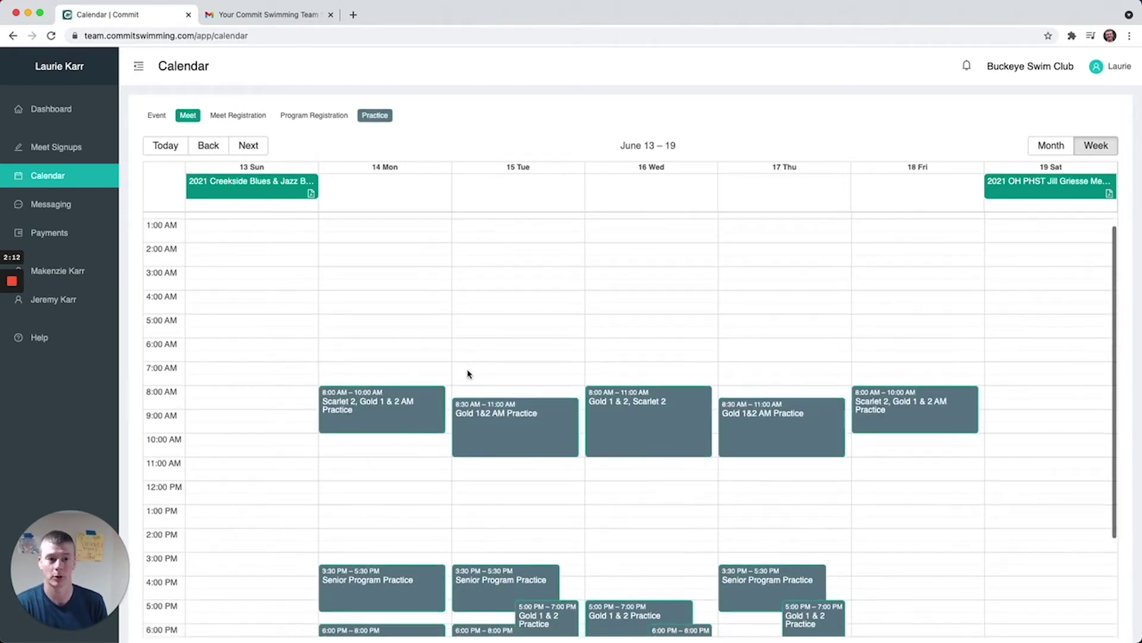
scroll(386, 413, "down", 4)
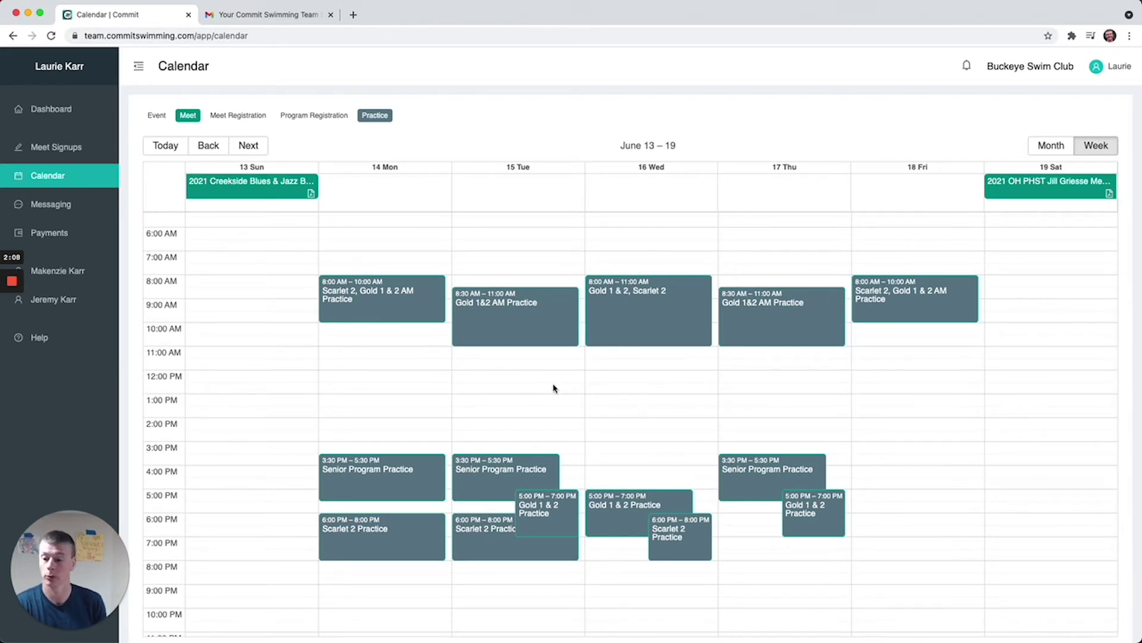
left_click(371, 291)
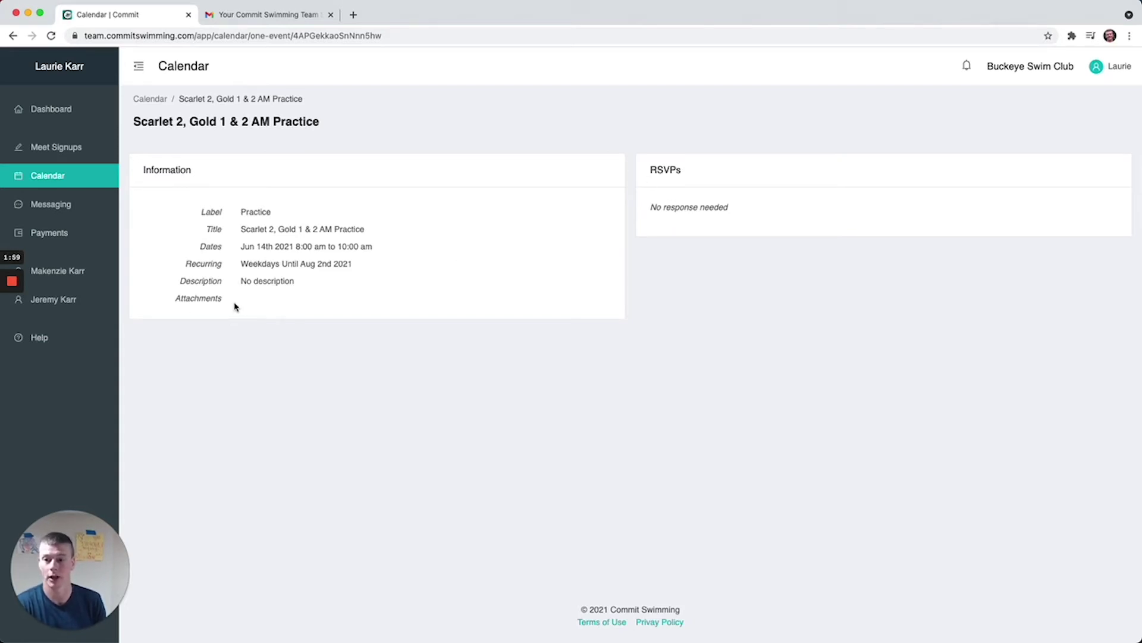
Step: Open the Creekside Blues & Jazz meet's page from the June 11 calendar entry, then view the Messaging inbox
left_click(142, 104)
left_click(192, 386)
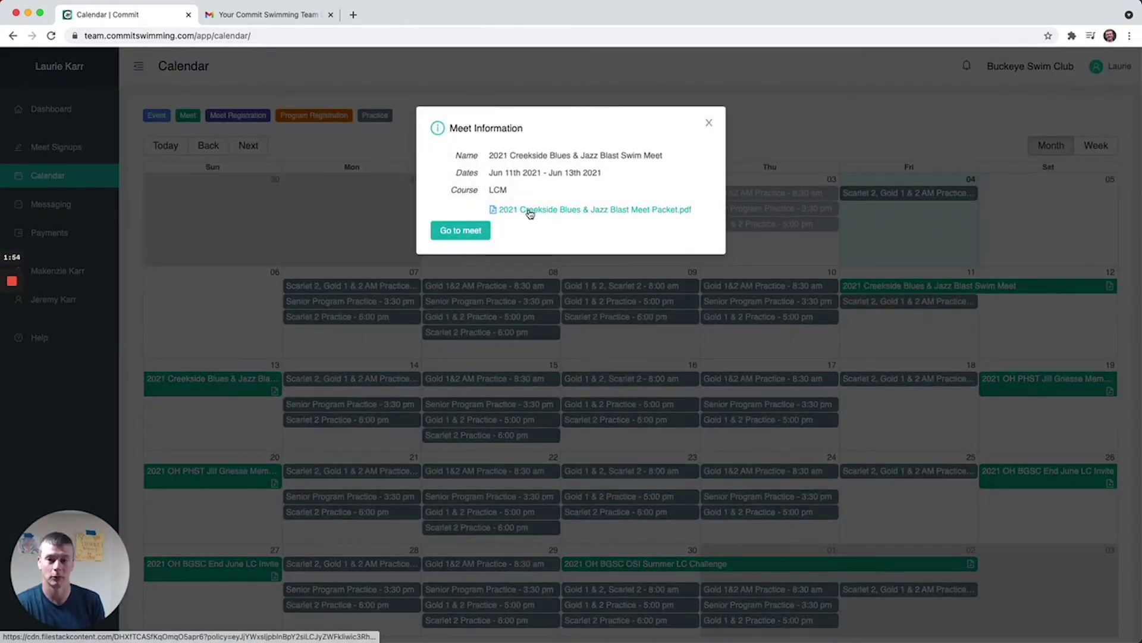
left_click(465, 228)
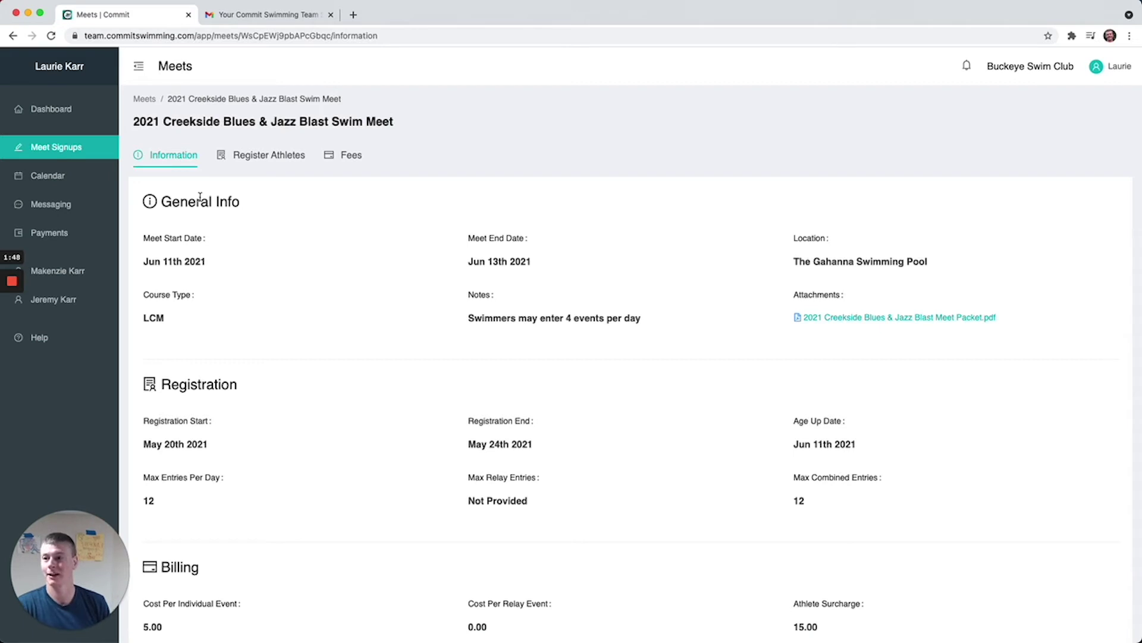
left_click(60, 208)
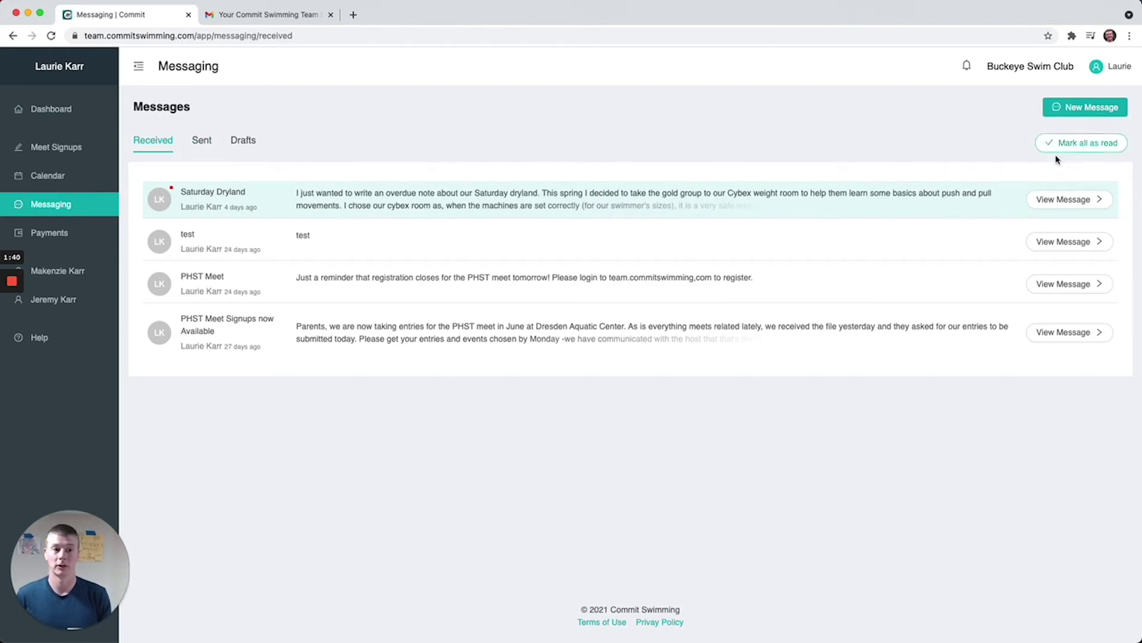
Step: Start a new message, try all-staff and single staff recipients, then clear all recipients
left_click(1065, 110)
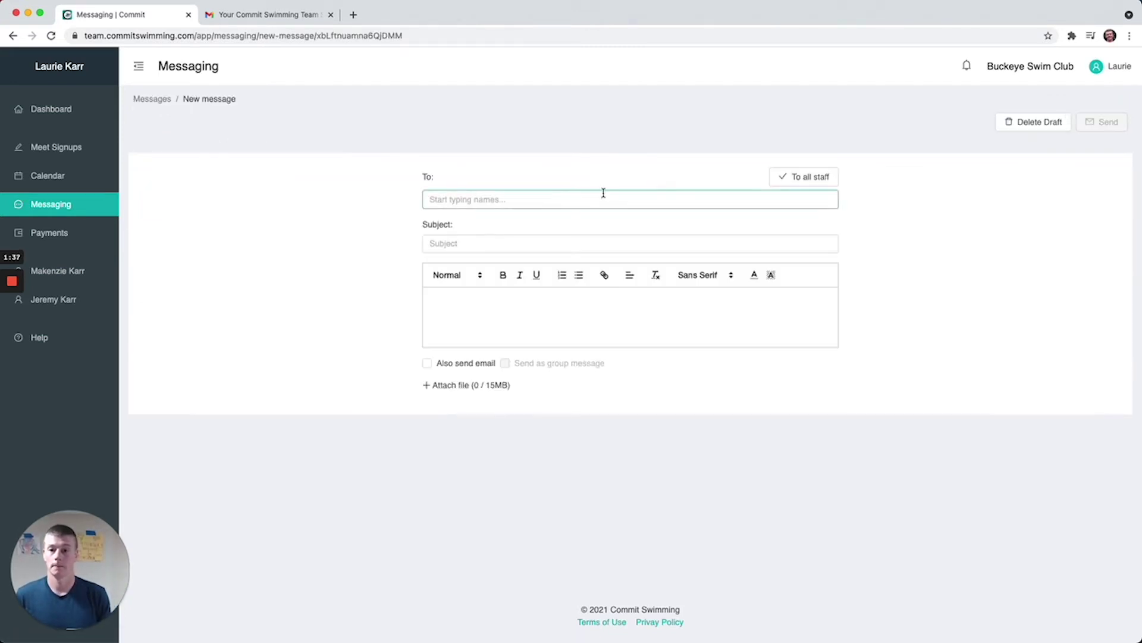
left_click(789, 176)
left_click(789, 177)
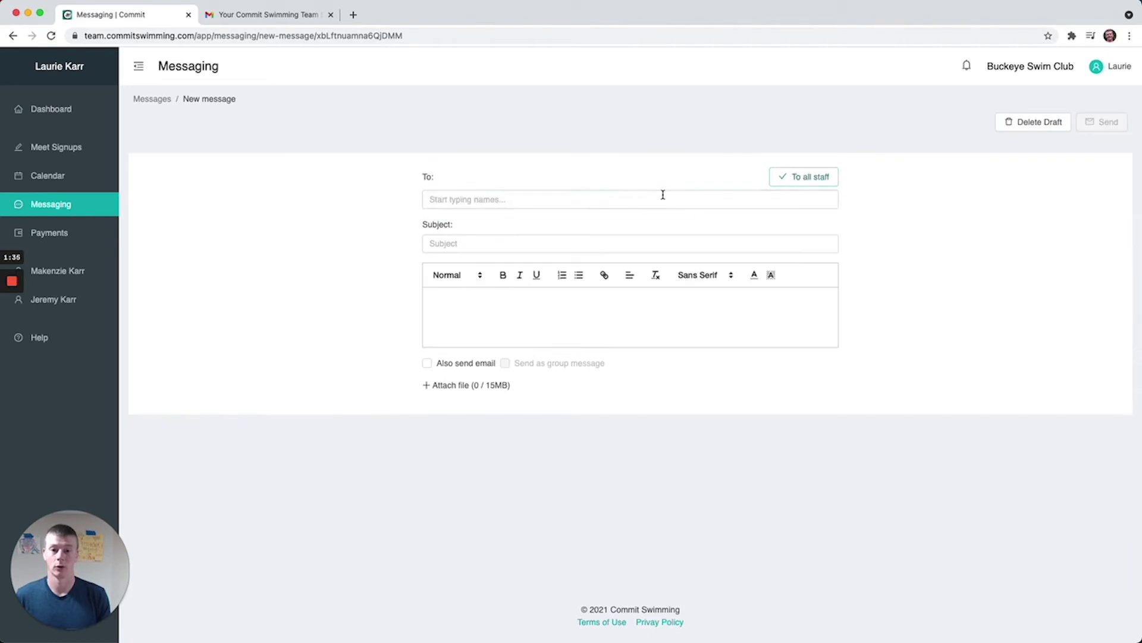
left_click(663, 198)
left_click(487, 299)
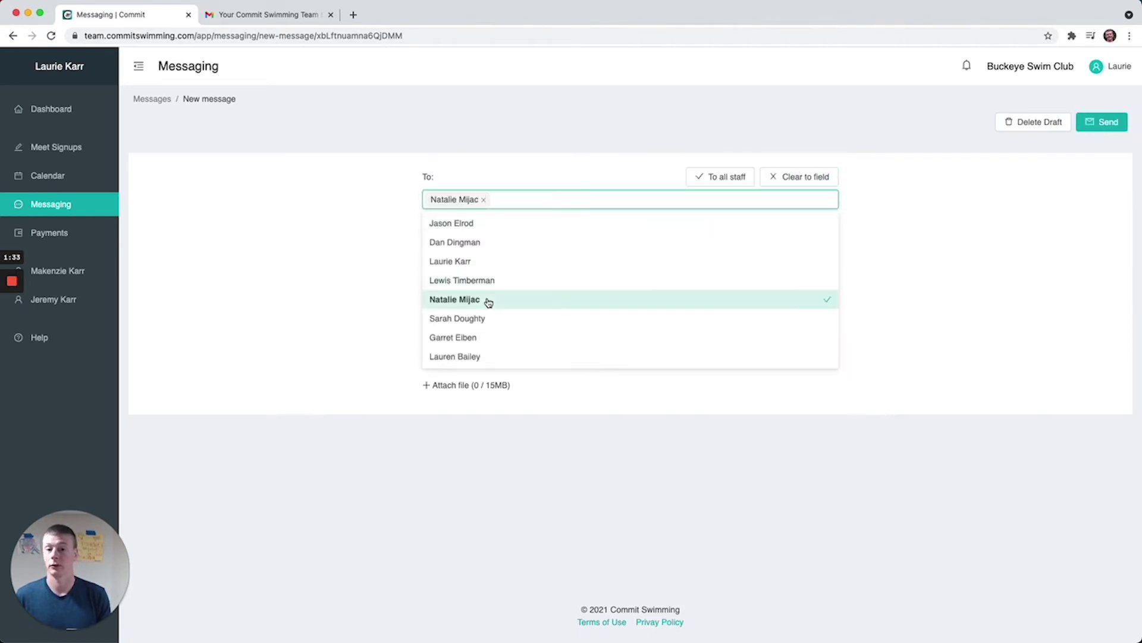
left_click(796, 176)
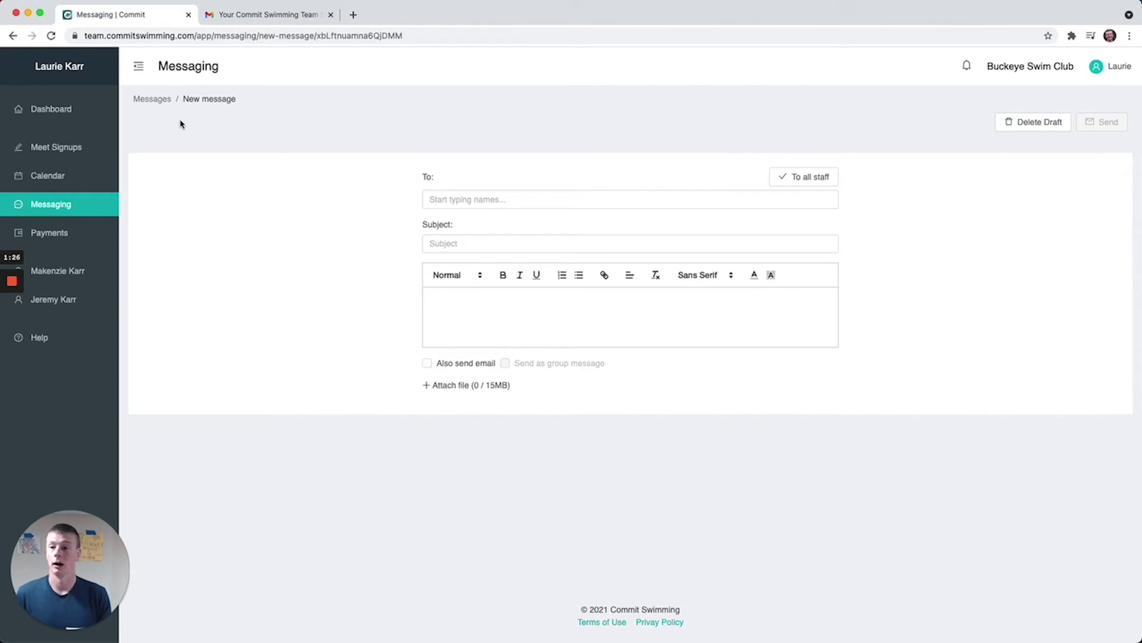
Step: Delete the empty draft from the Drafts list and go to Payments
left_click(158, 101)
left_click(233, 138)
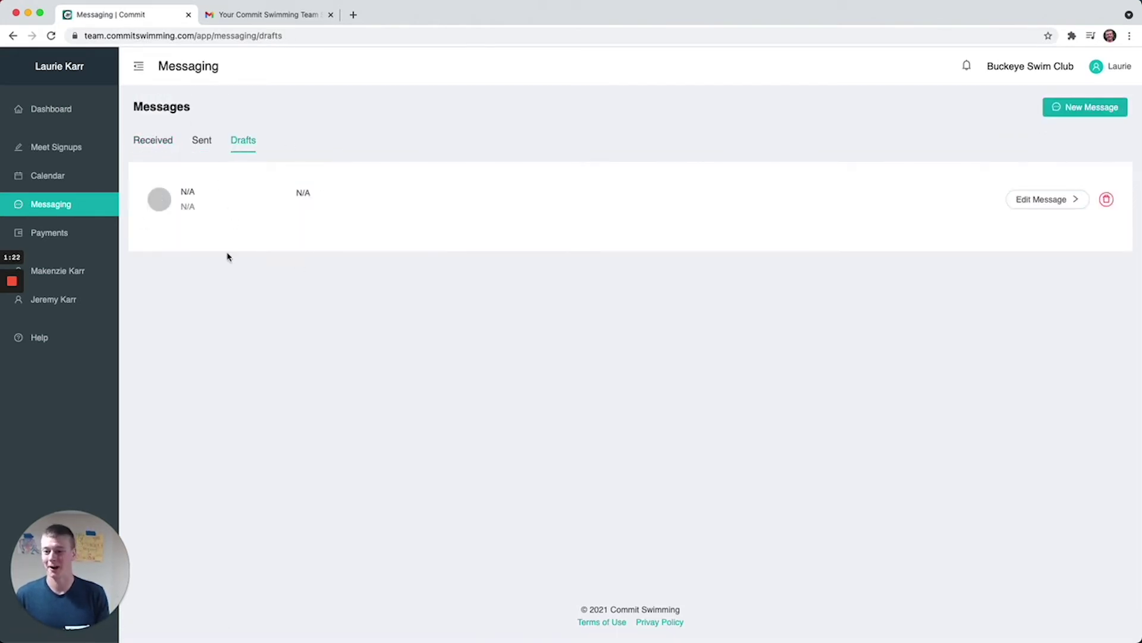
left_click(1107, 203)
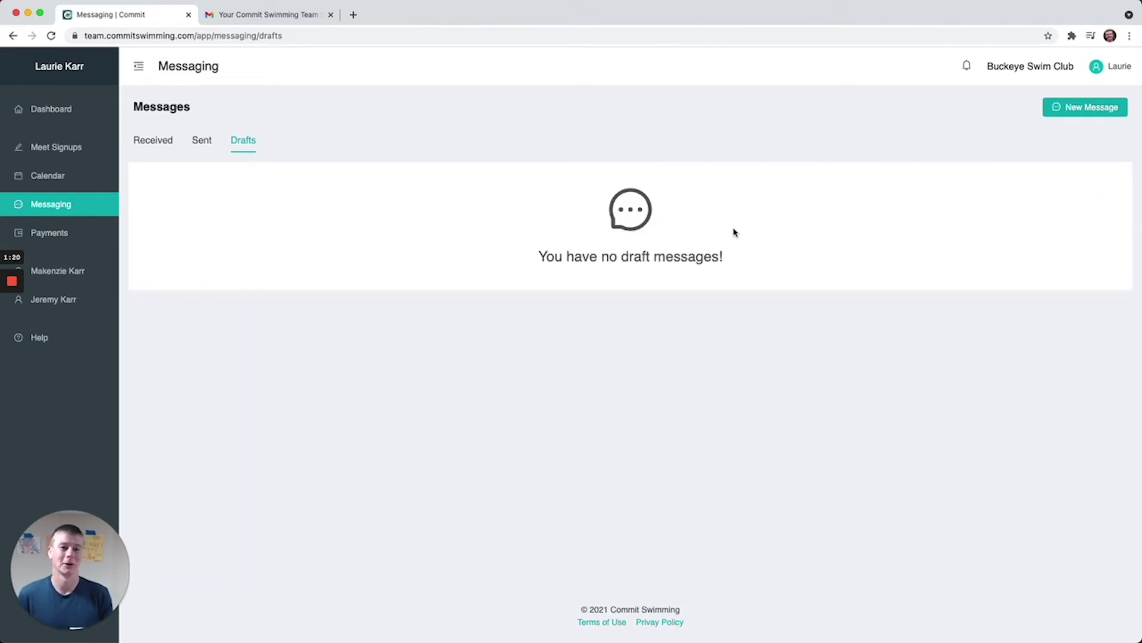
left_click(38, 235)
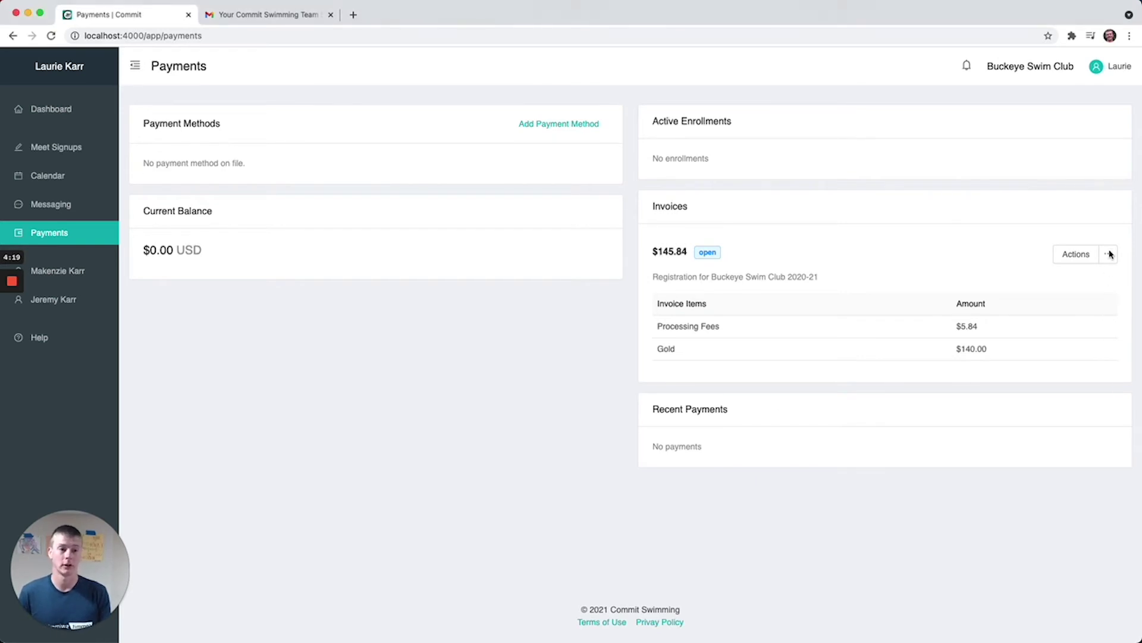
Step: Check the $145.84 invoice's Actions menu without paying, then open the first athlete's profile
left_click(1107, 256)
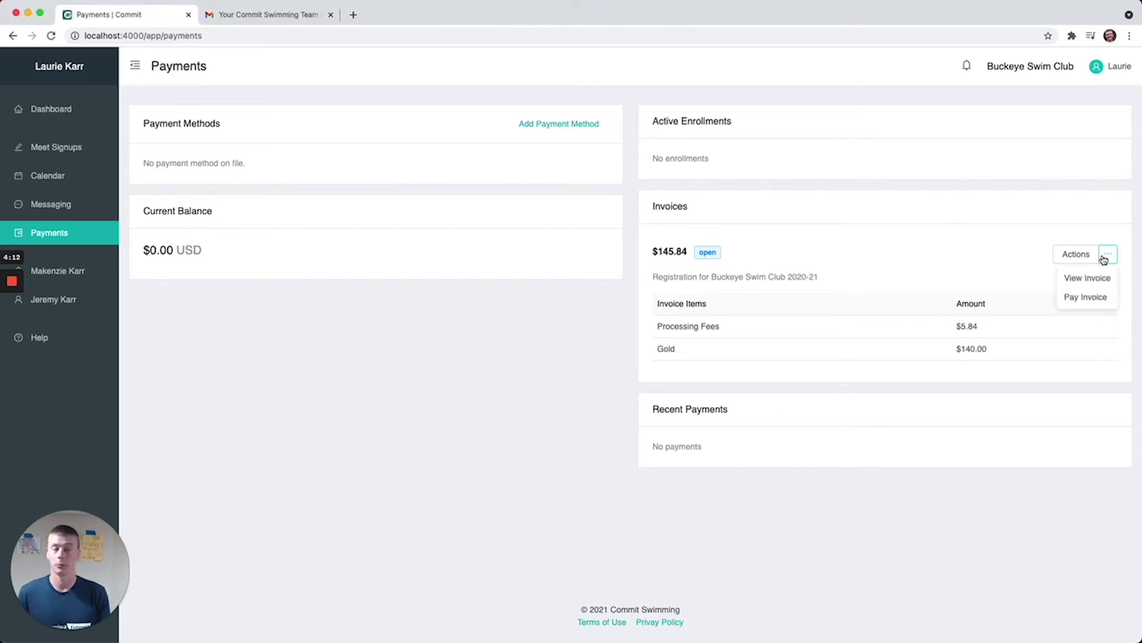
left_click(1093, 299)
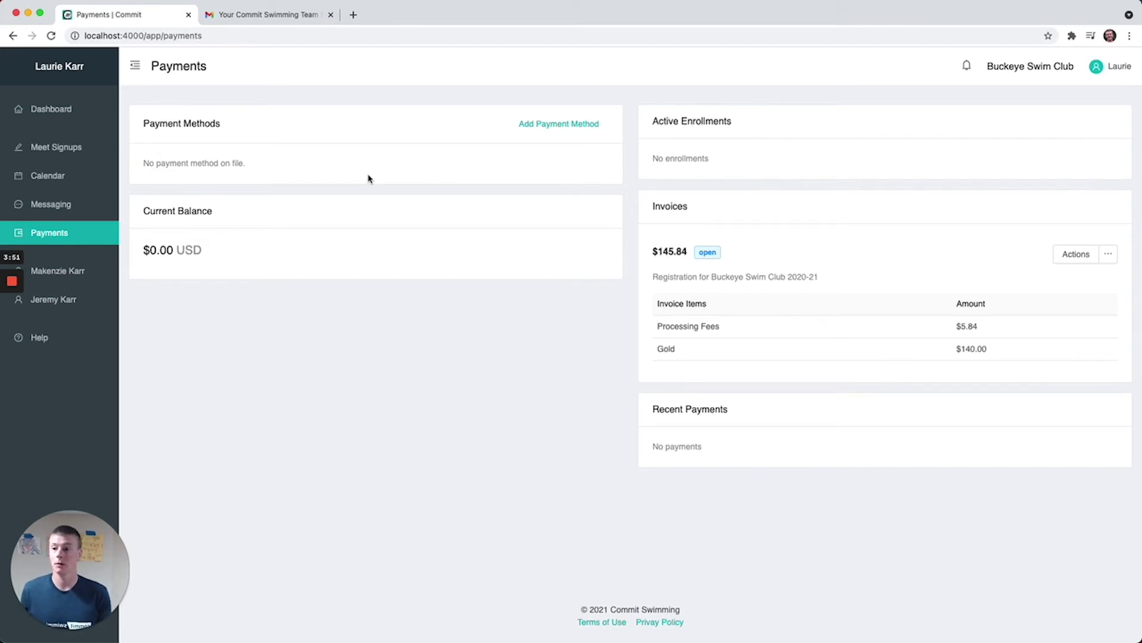
left_click(57, 277)
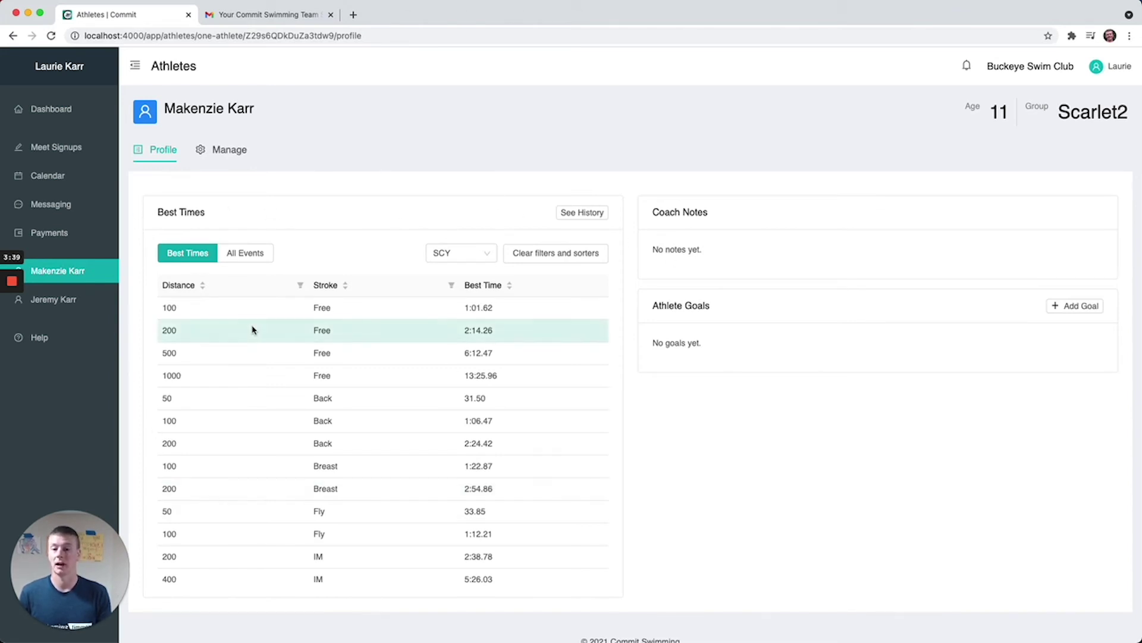
Step: Try the SCY and All Events toggles and sort Best Times by distance, shortest first
scroll(291, 474, "down", 1)
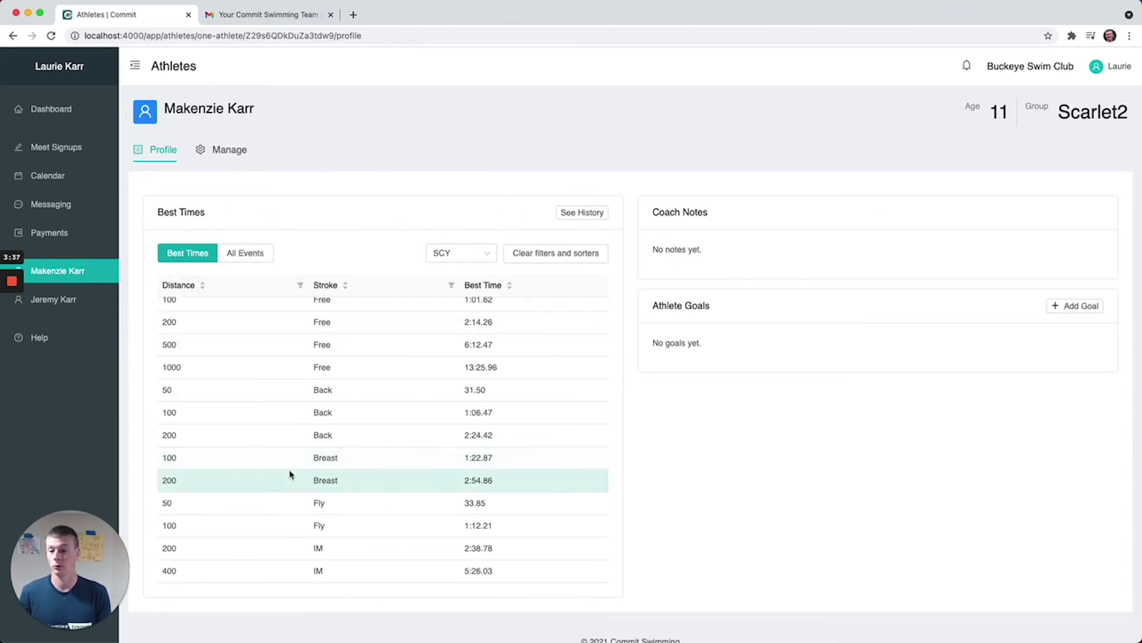
scroll(289, 473, "up", 1)
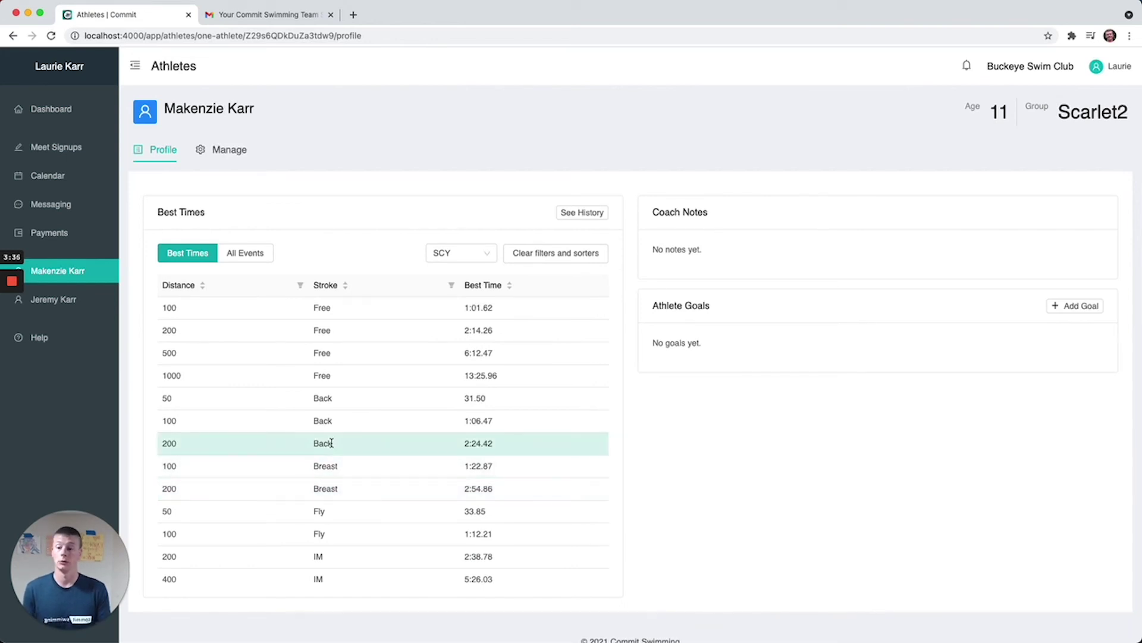
left_click(463, 254)
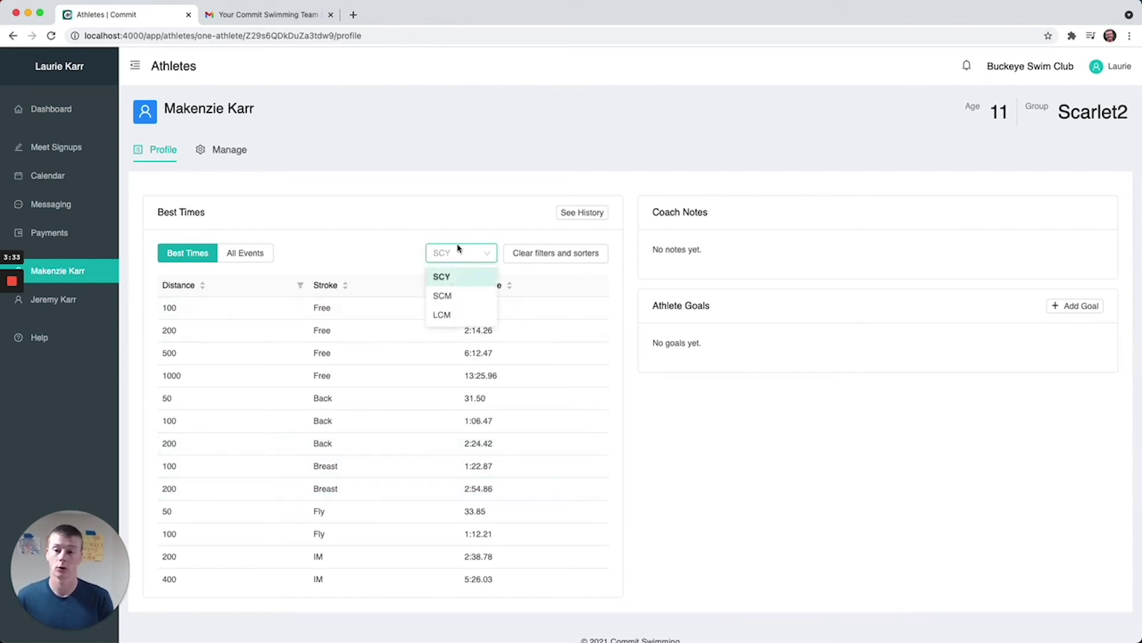
left_click(245, 255)
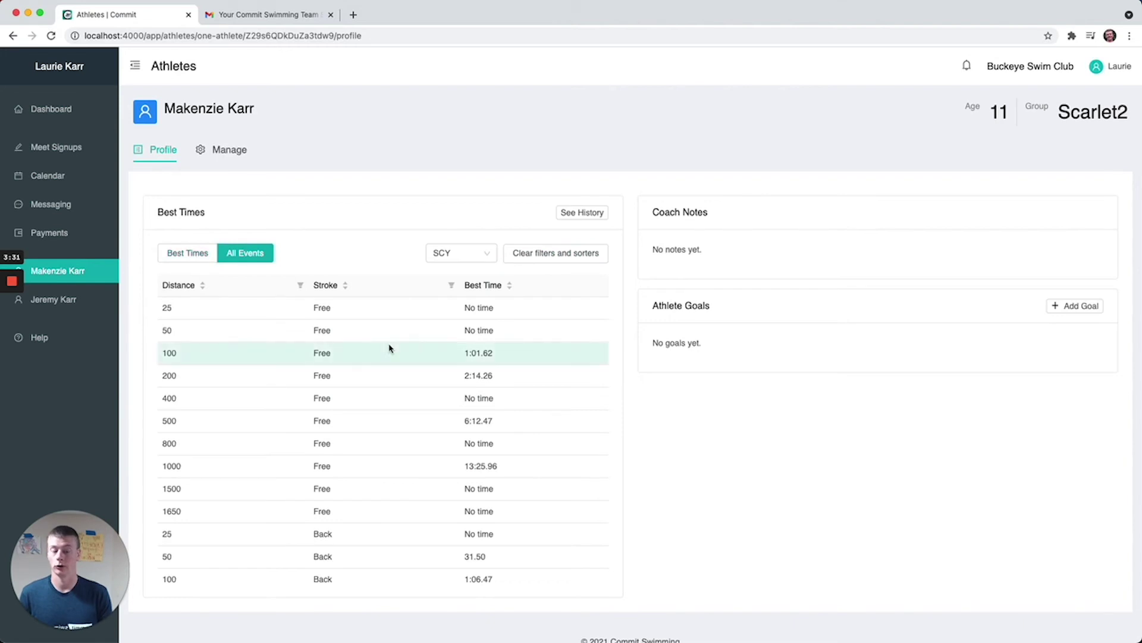
left_click(217, 285)
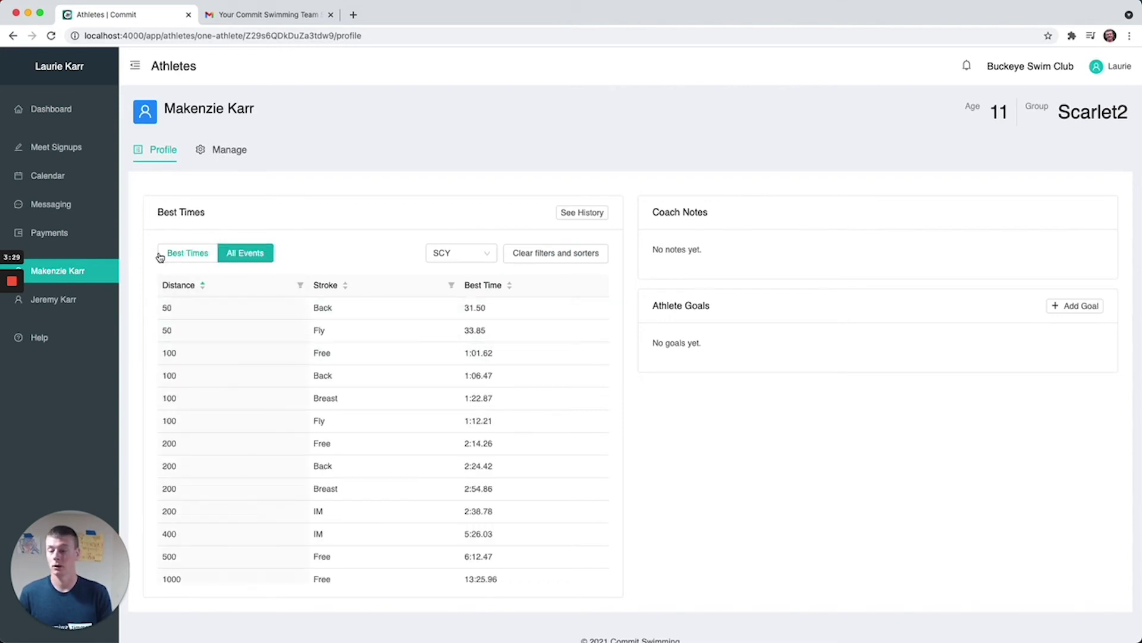
left_click(162, 255)
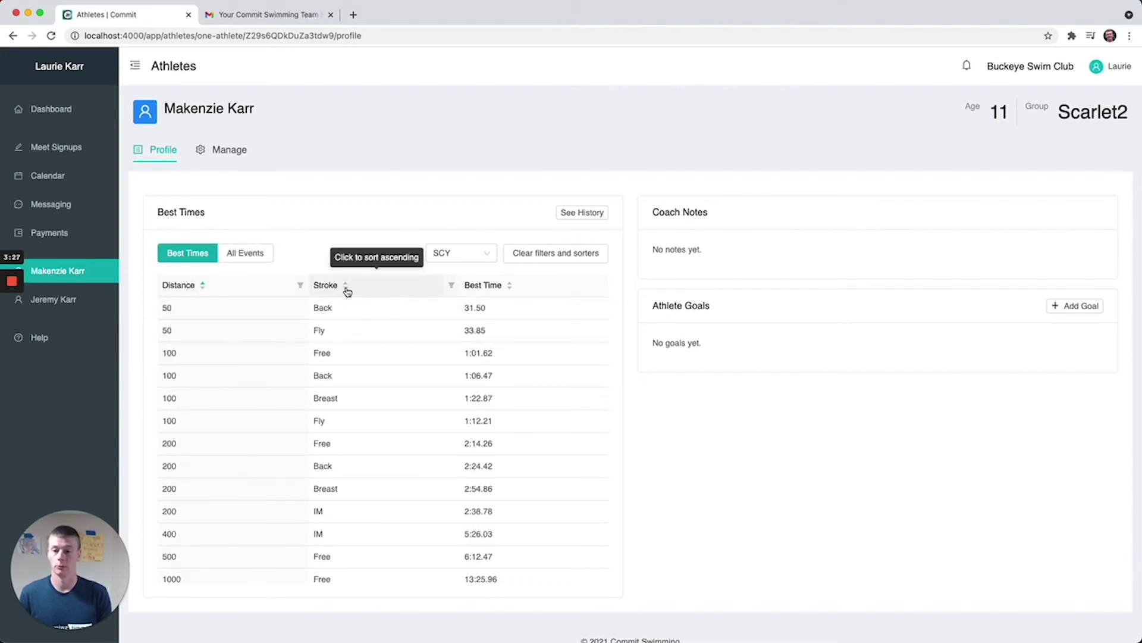
Step: Open and close the distance filter, then view the athlete's Manage page
left_click(300, 285)
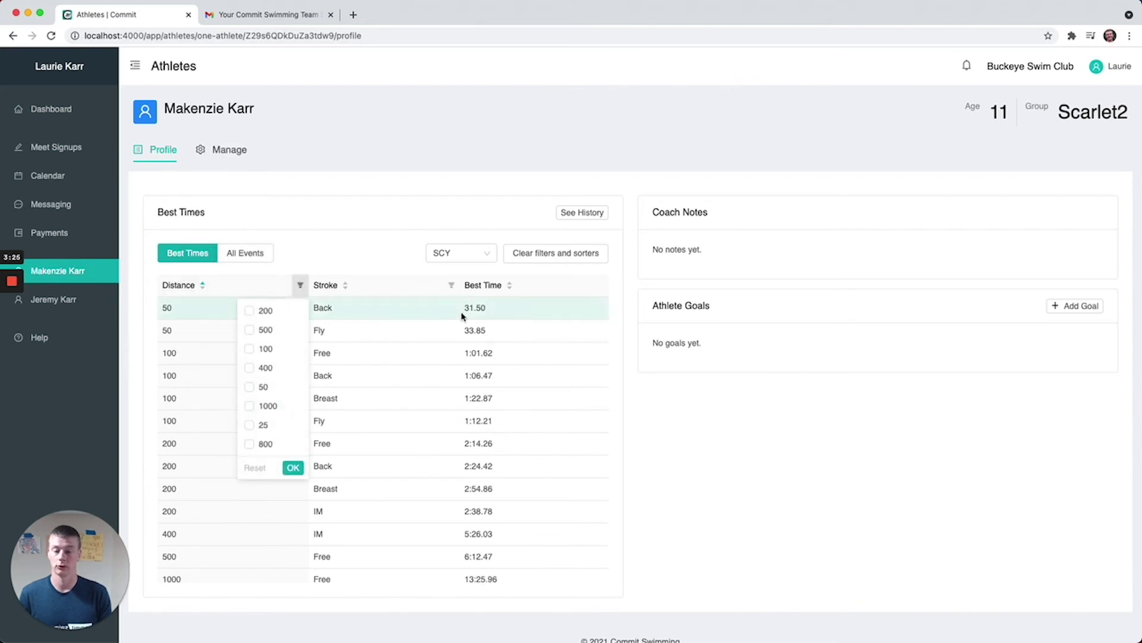
left_click(360, 258)
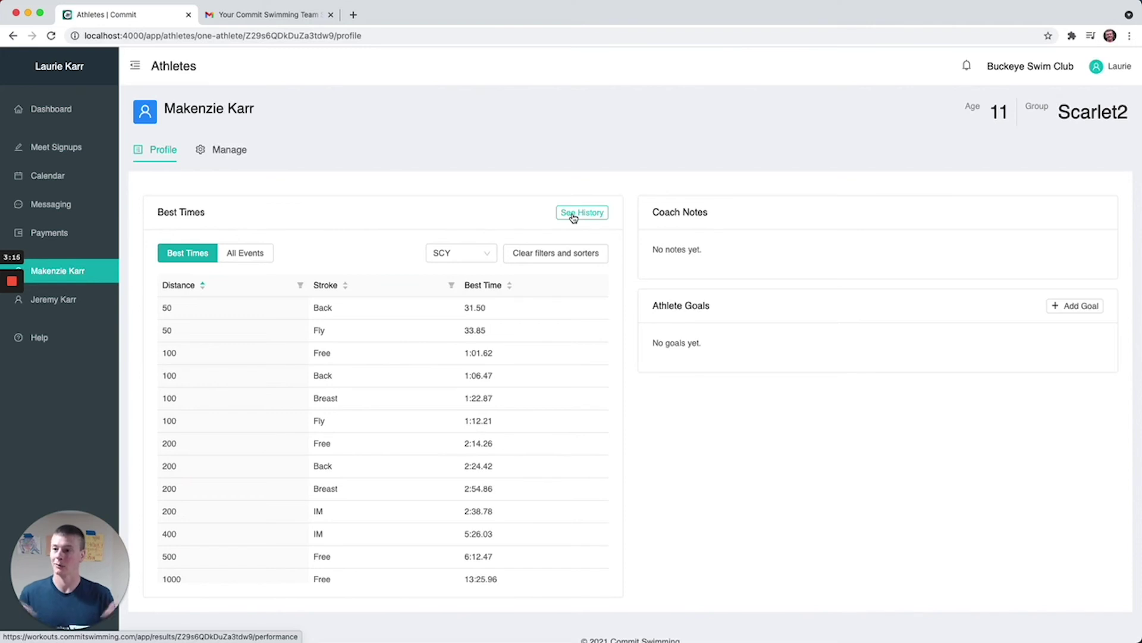
left_click(219, 156)
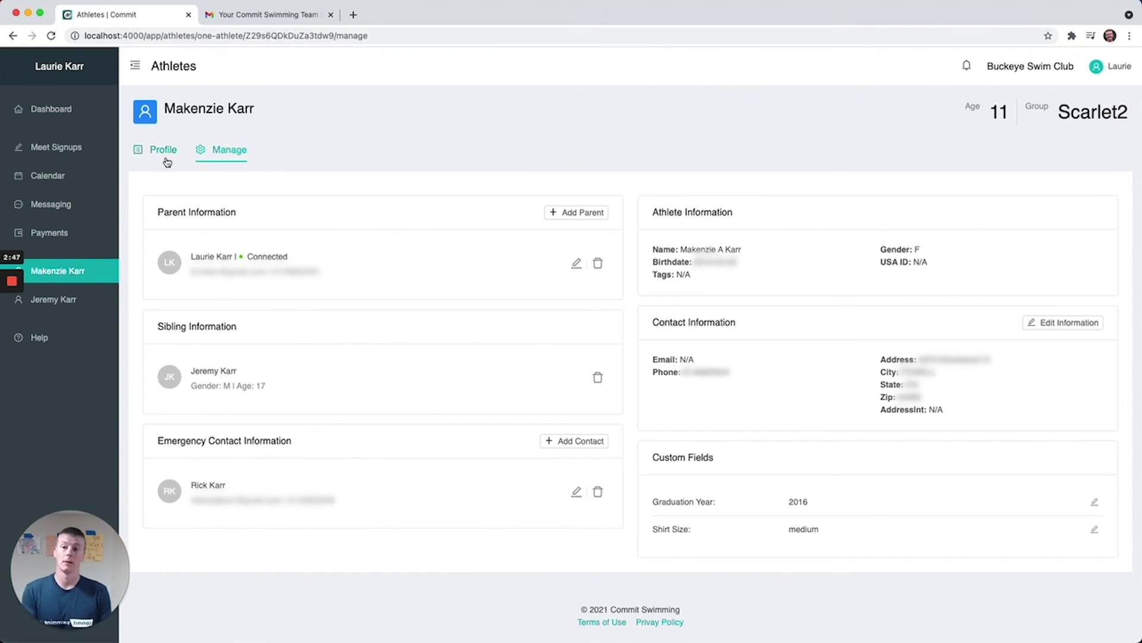
Step: Switch to the 17-year-old Scarlet2 swimmer's page from the sidebar
left_click(54, 300)
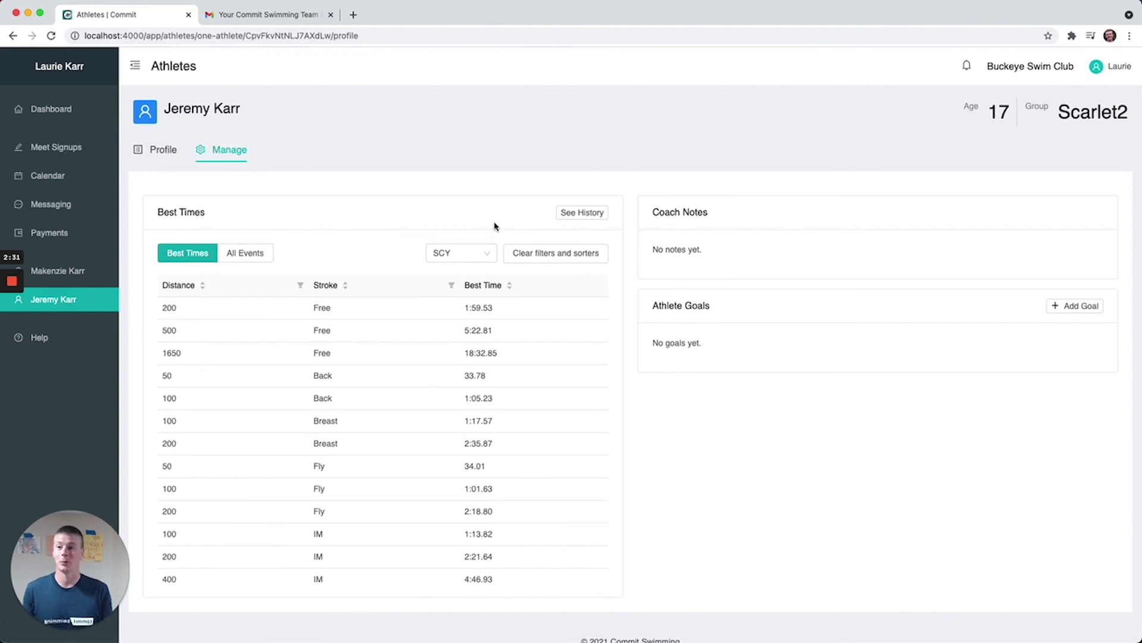
Step: Go back to the Dashboard with the open invoice, team programs and upcoming meets
left_click(52, 118)
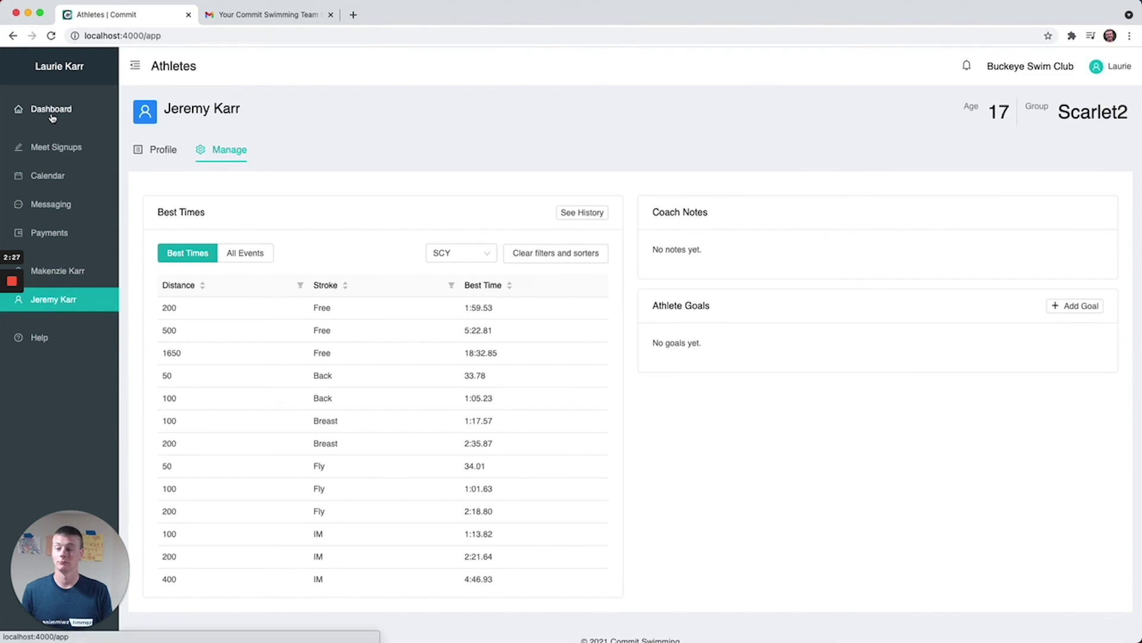